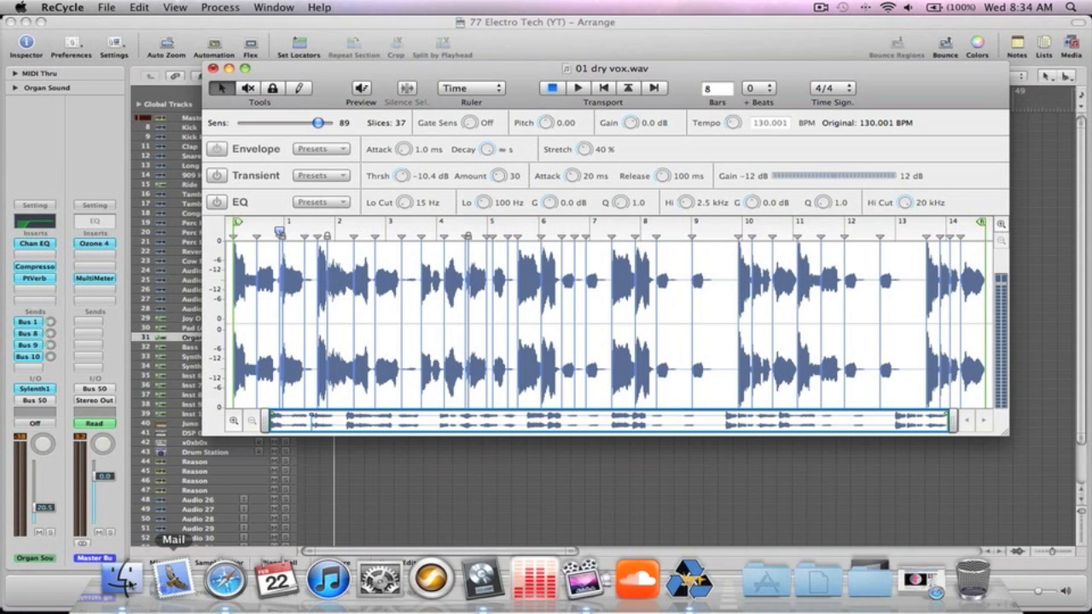
Switch to Finder, look through the Acapellas folder in Samples on the Music Drive, and close the window
left_click(130, 586)
left_click(217, 135)
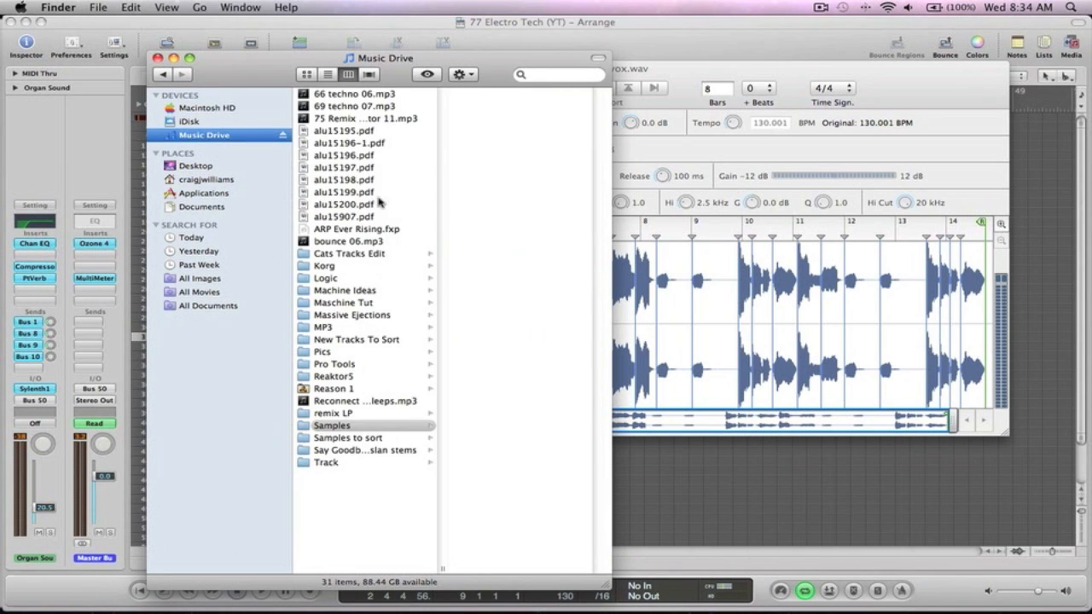
left_click(345, 424)
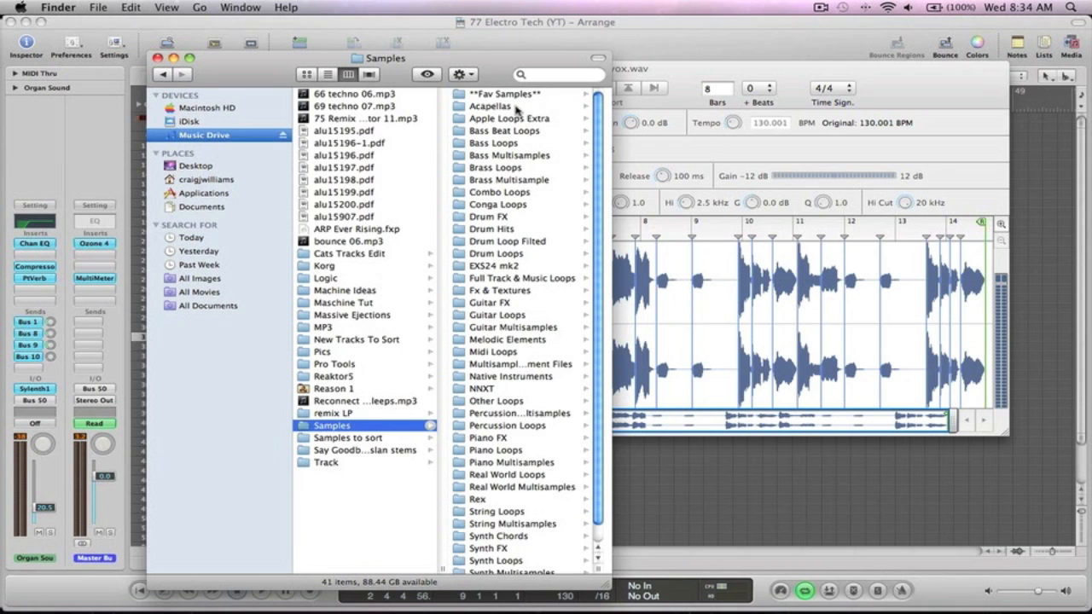
left_click(511, 108)
scroll(527, 214, "down", 3)
scroll(526, 204, "up", 3)
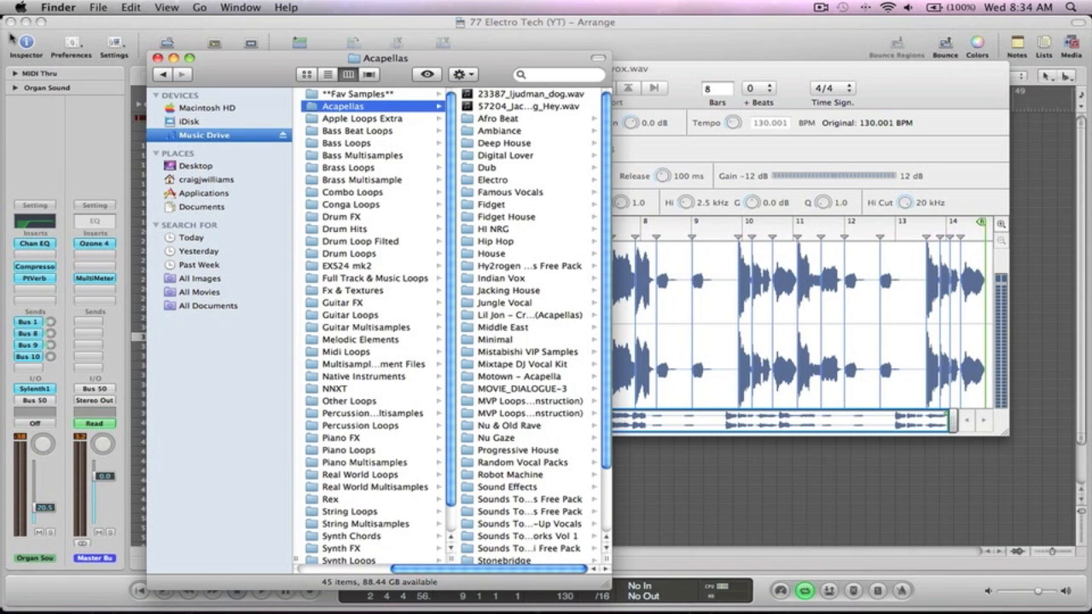
left_click(158, 58)
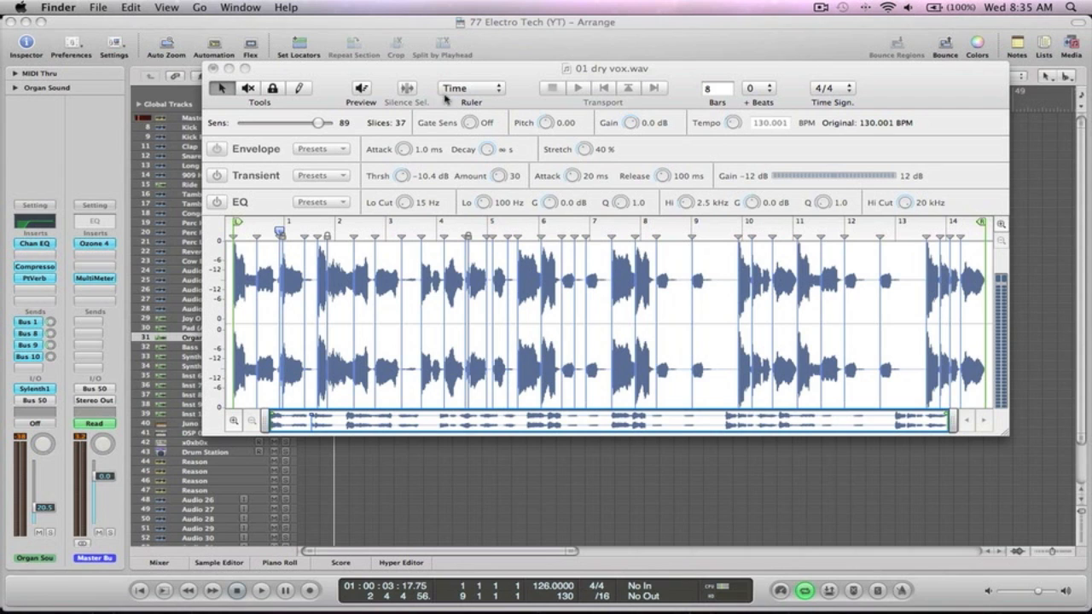
Return to ReCycle and play back the sliced vocal loop 01 dry vox.wav, stopping partway through
left_click(672, 70)
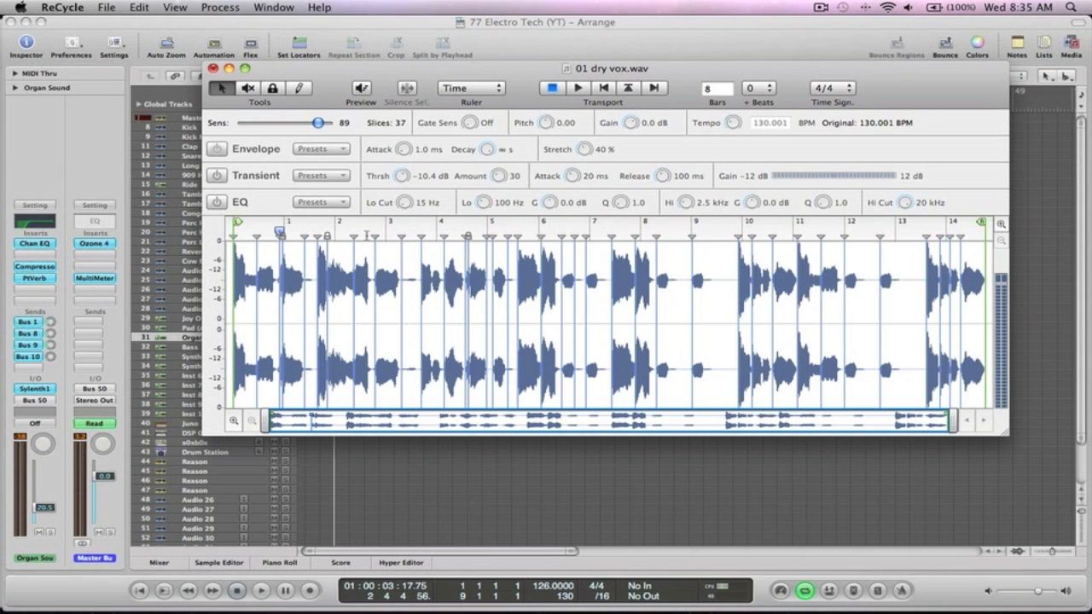
key("space")
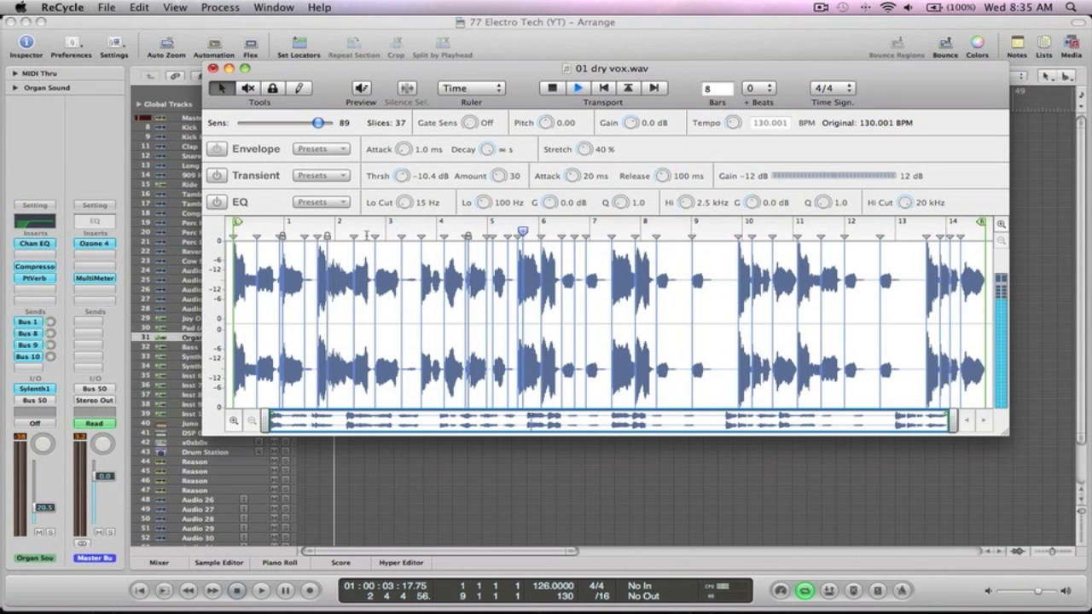
key("space")
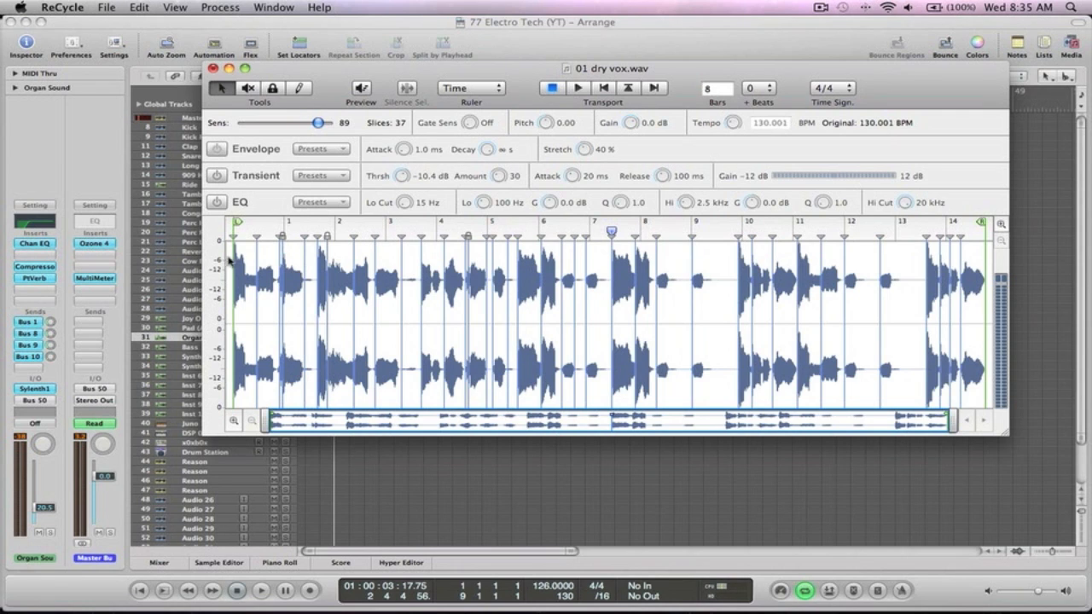
Step back to the start of the vocal loop and audition its first slices one by one
key("Left")
key("Left")
key("Left")
key("Left")
key("Left")
key("Left")
key("Left")
key("Left")
key("Left")
key("Left")
key("Left")
key("Left")
key("Left")
key("Left")
key("Left")
key("Left")
key("Left")
key("Left")
key("Left")
key("Left")
key("Left")
key("Right")
key("Right")
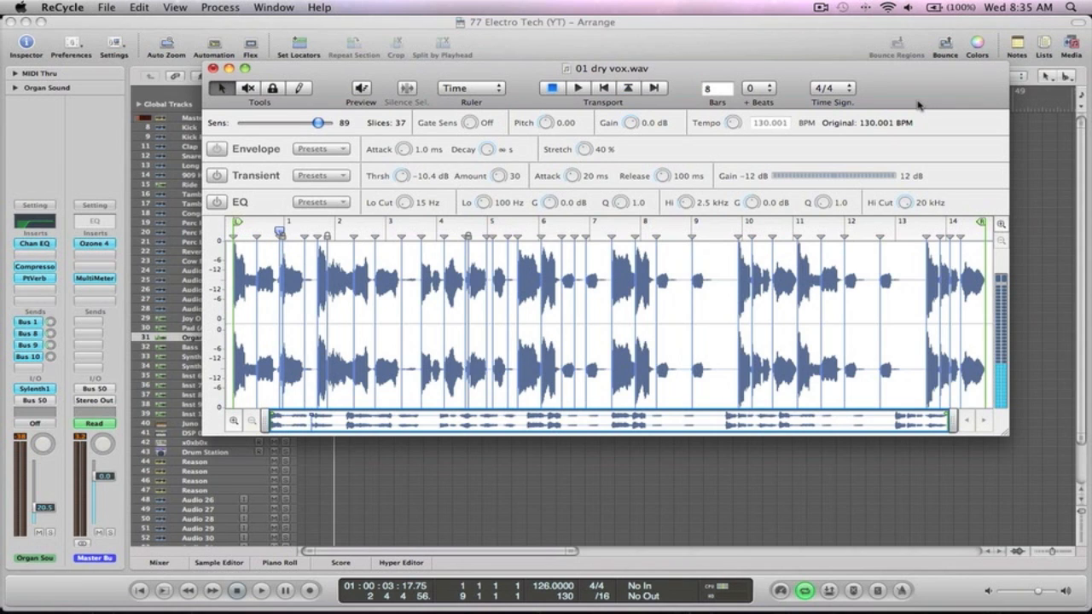
key("Right")
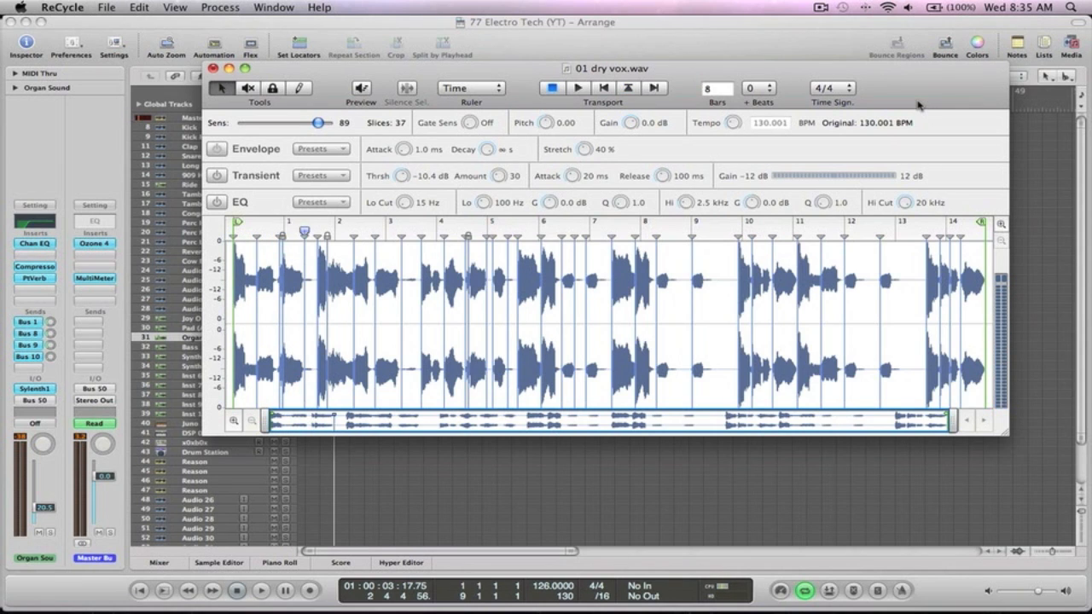
key("Right")
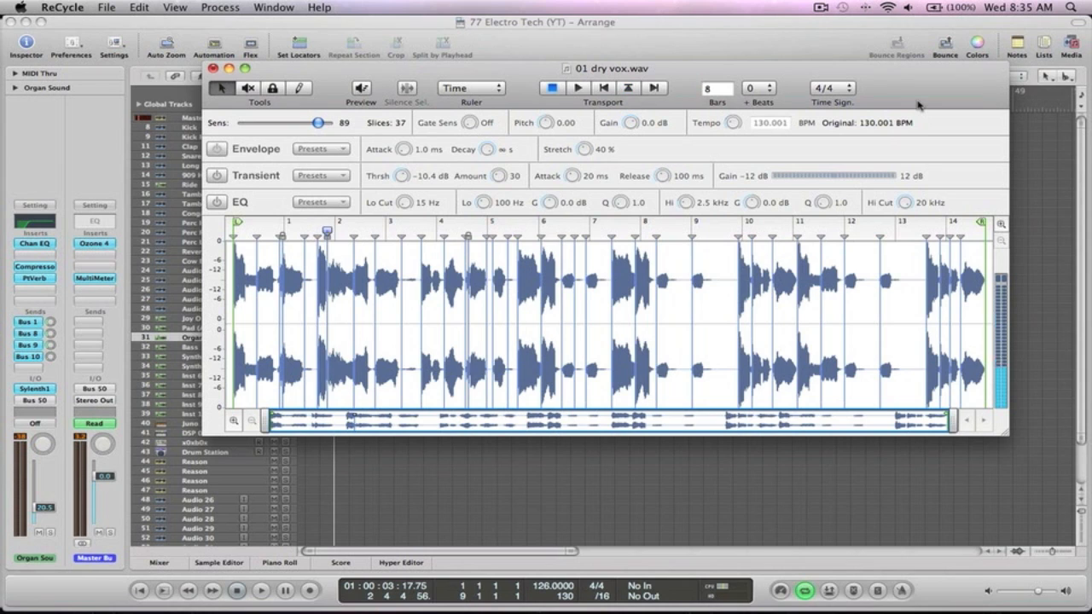
key("Right")
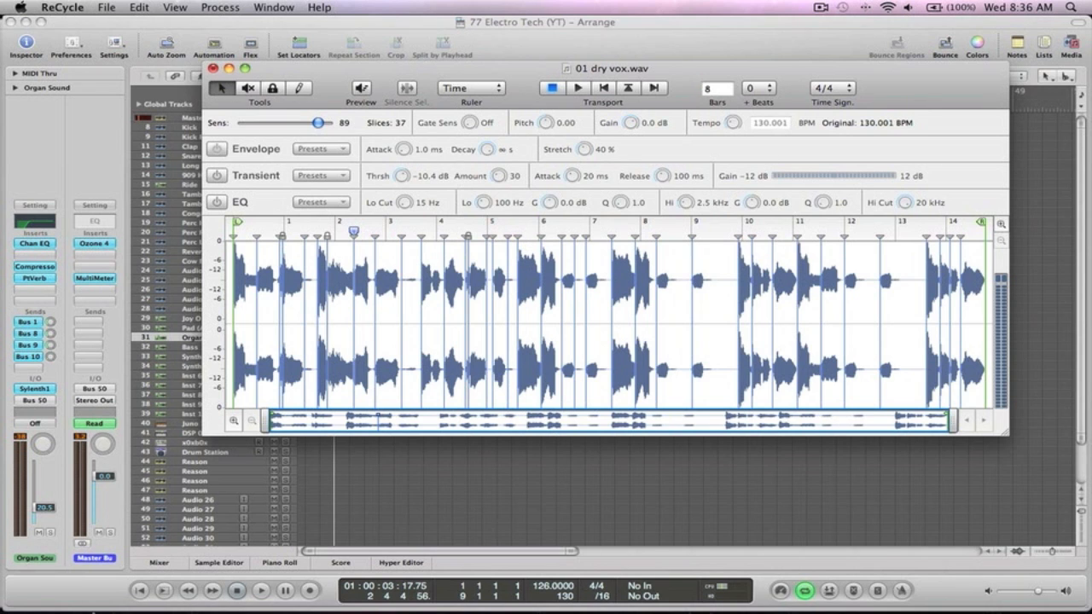
Switch to Finder and open the Baby Girl folder under Music Drive, Samples, Acapellas, Vocal Cuts
left_click(134, 577)
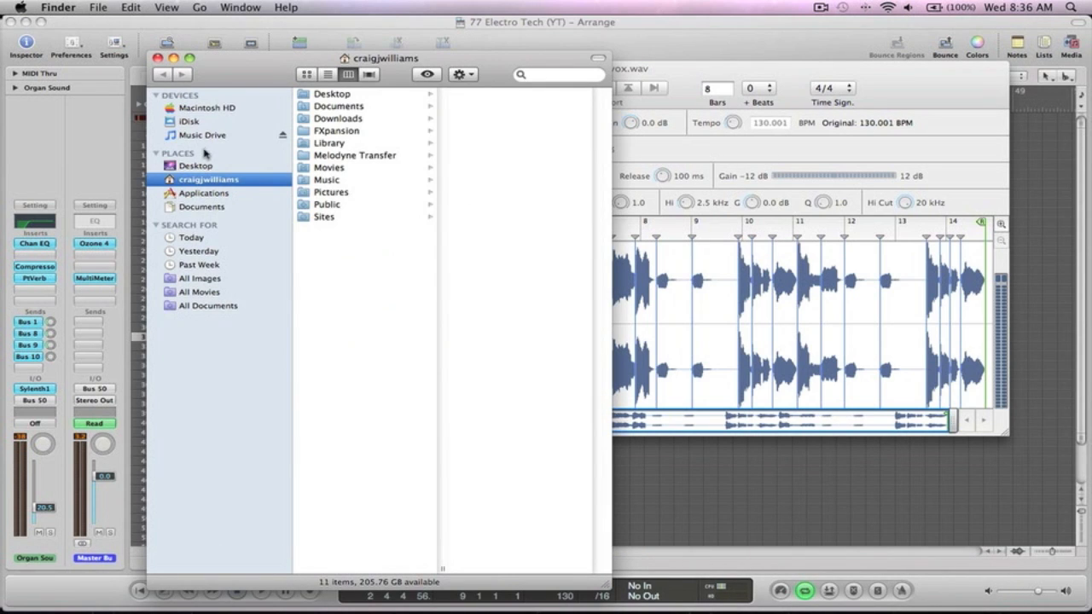
left_click(205, 135)
left_click(337, 427)
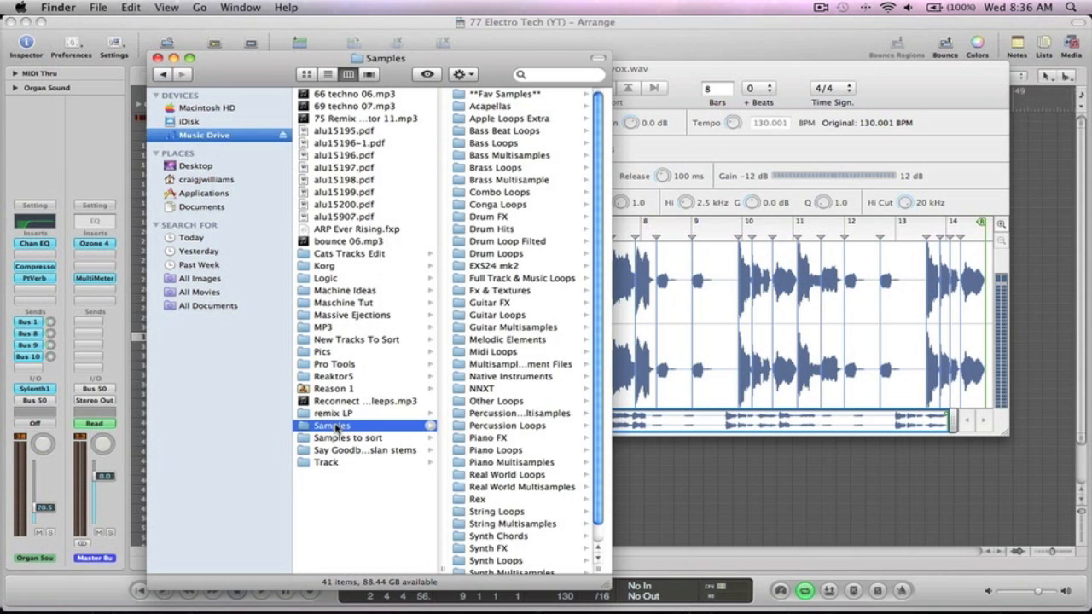
left_click(497, 106)
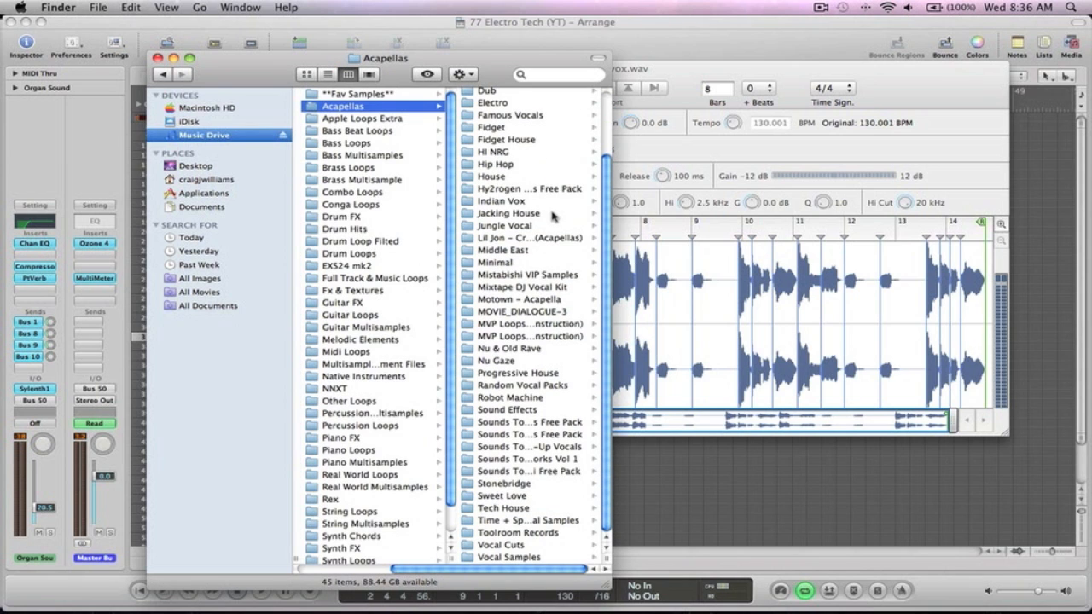
left_click(507, 545)
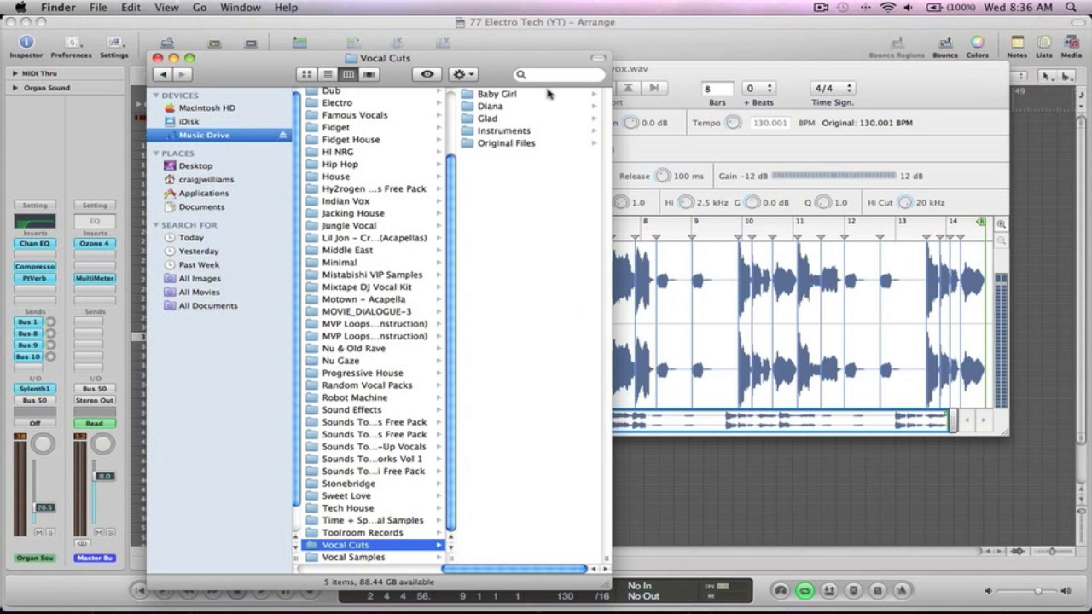
left_click(511, 95)
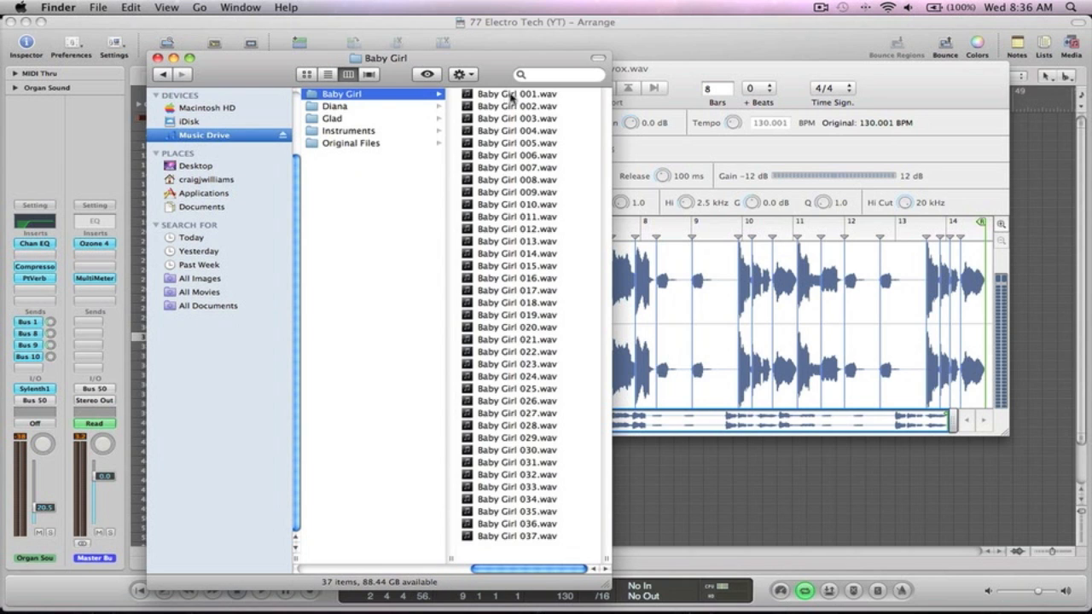
Preview the vocal slices from Baby Girl 001.wav through Baby Girl 019.wav, and close the Finder window
left_click(523, 96)
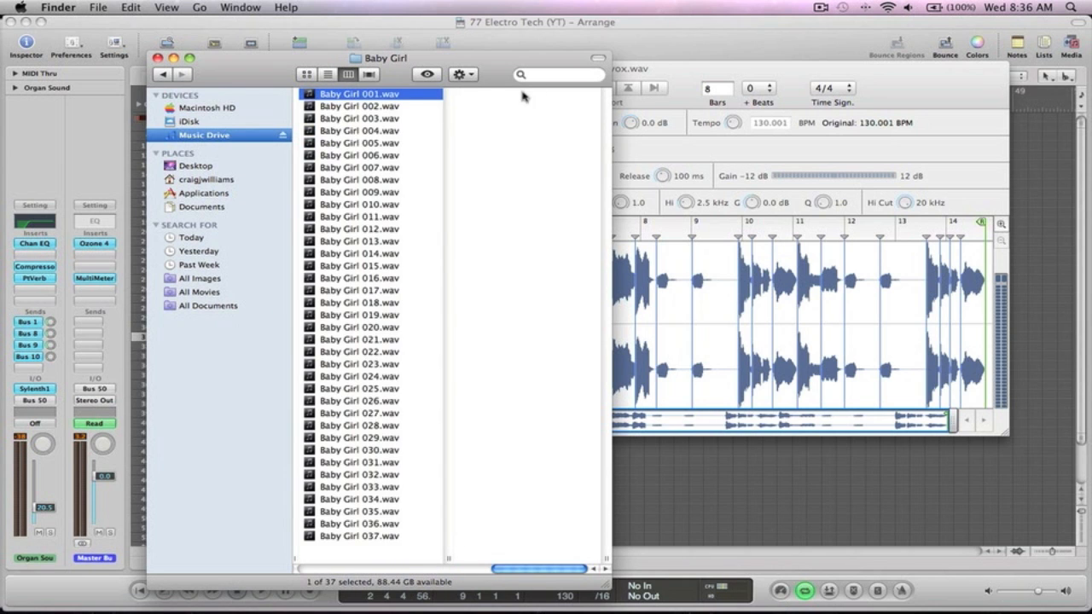
key("space")
key("Down")
key("Down")
key("Down")
key("Down")
key("Down")
key("Down")
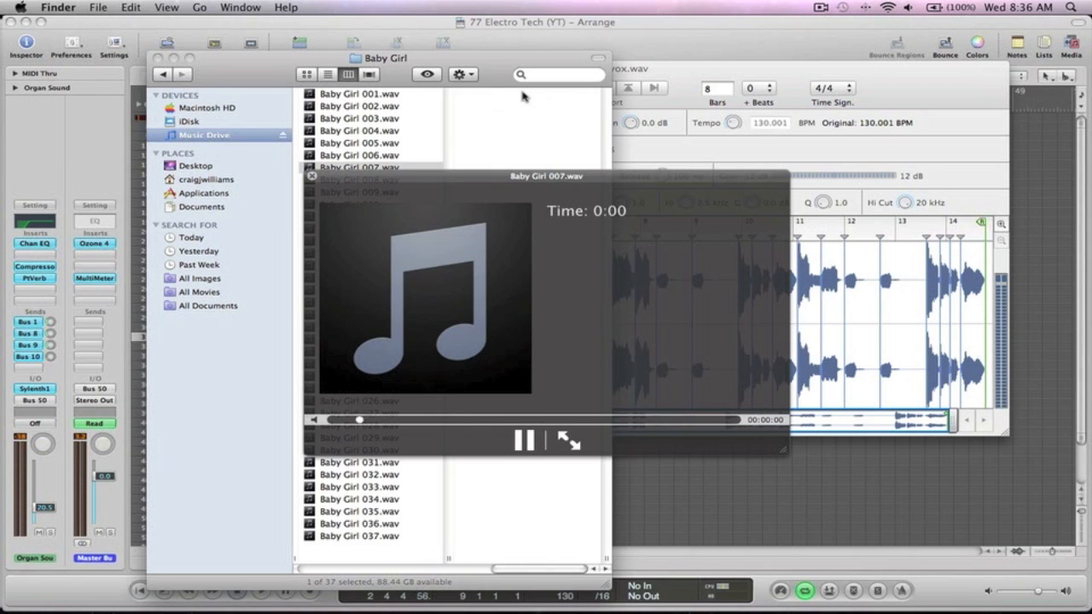
key("Down")
key("Down")
key("Down")
key("Down")
key("Down")
key("Down")
key("Down")
key("Down")
key("Down")
key("Down")
key("Down")
key("Down")
key("space")
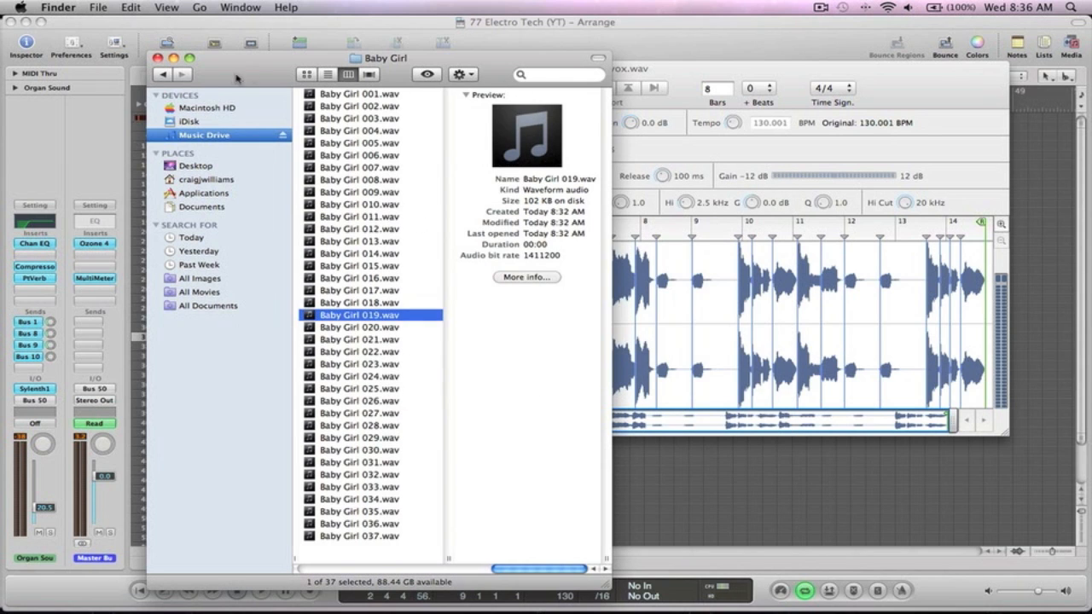
left_click(158, 58)
Quit ReCycle without saving the changes to 01 dry vox.wav
left_click(514, 82)
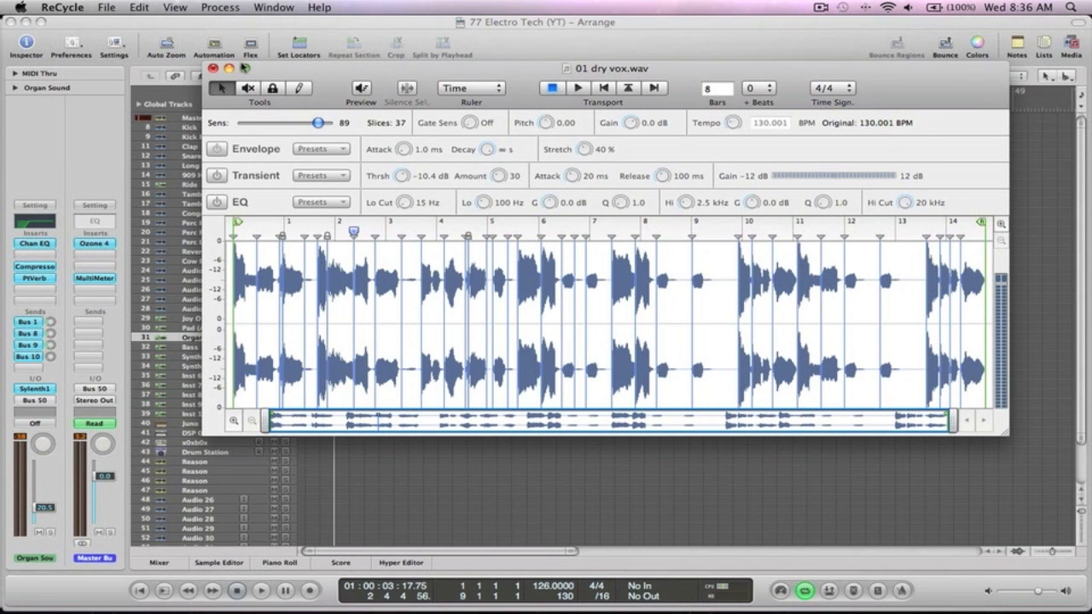
key("super+q")
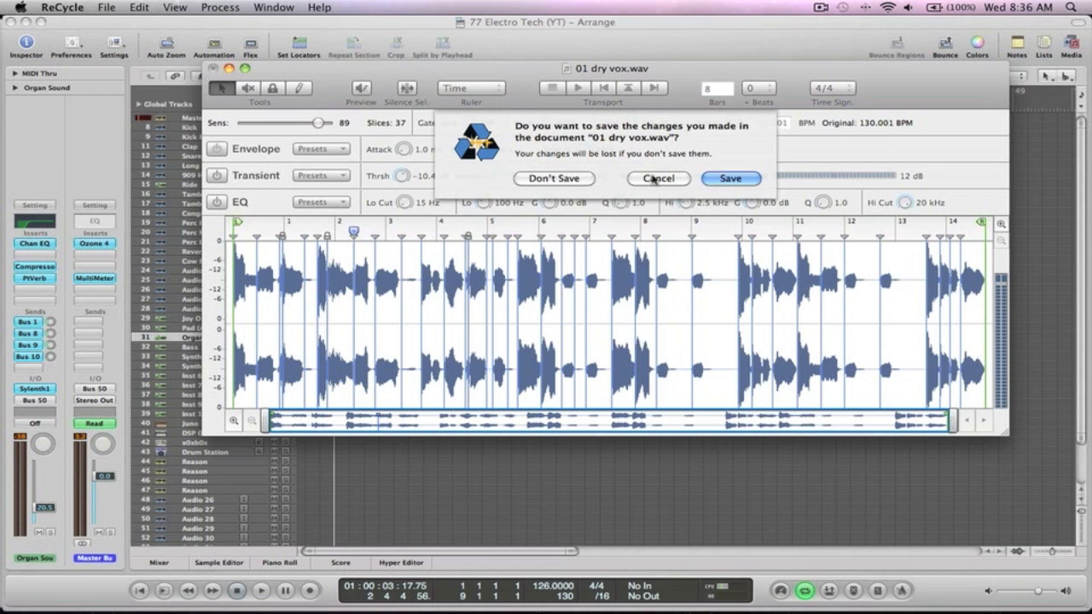
left_click(560, 177)
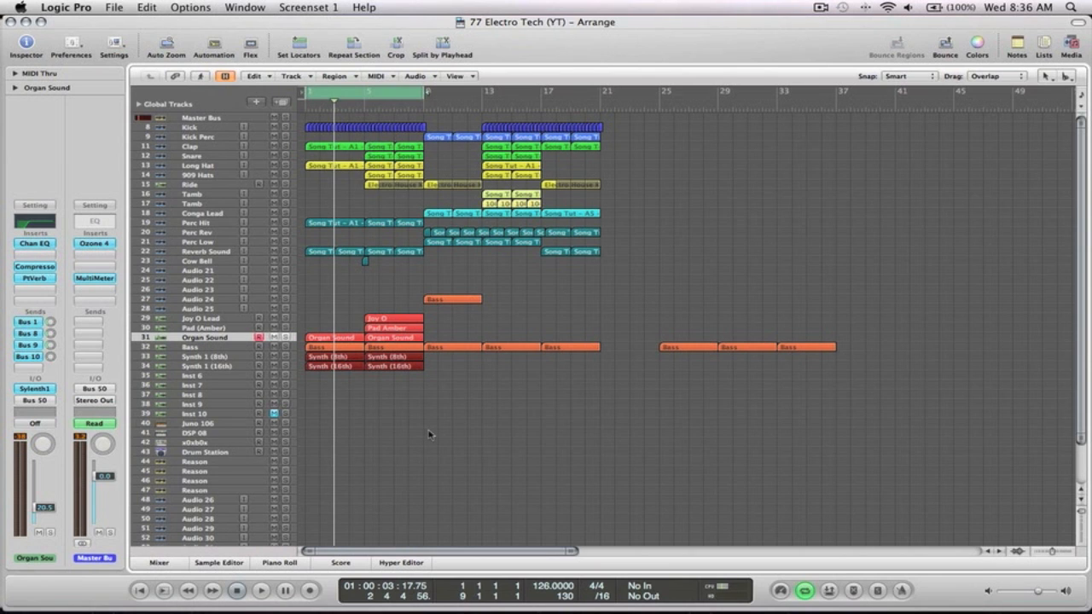
Load a stereo Kontakt 4 instrument on the Inst 6 track in Logic Pro
left_click(191, 375)
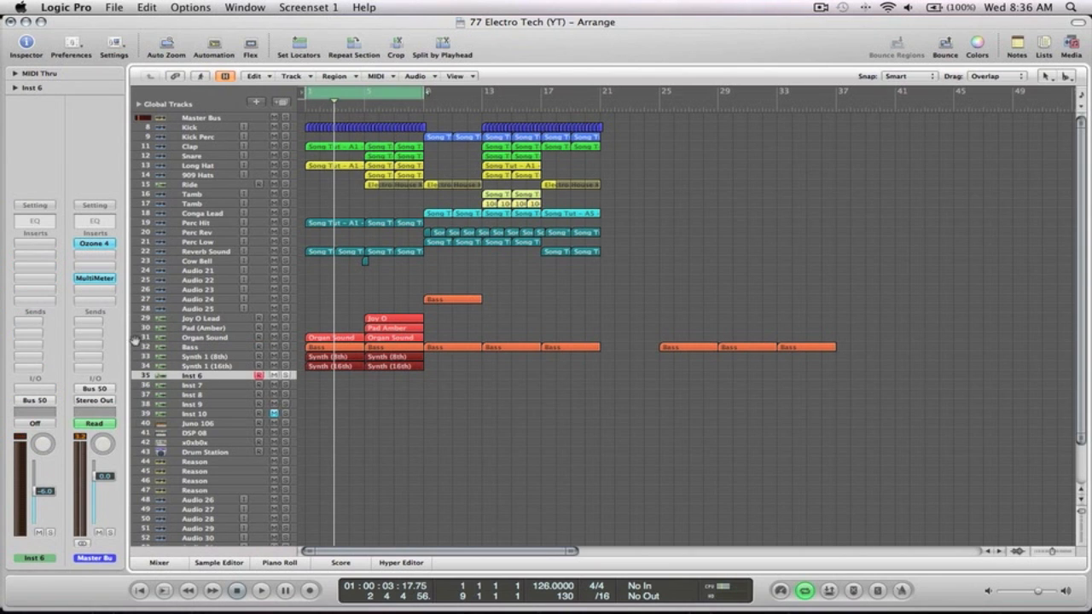
left_click(36, 388)
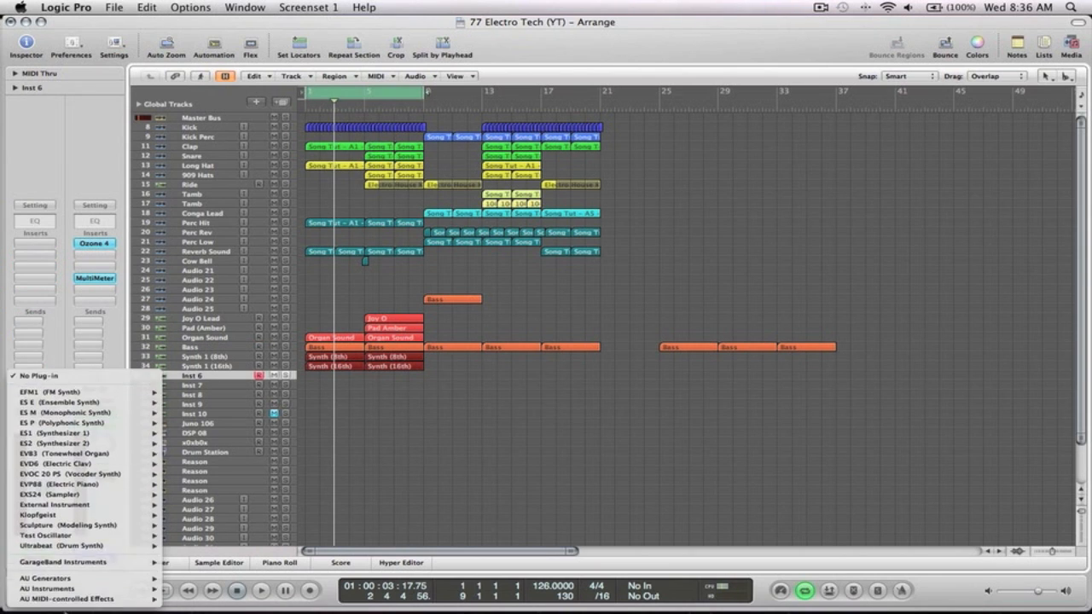
mouse_move(72, 588)
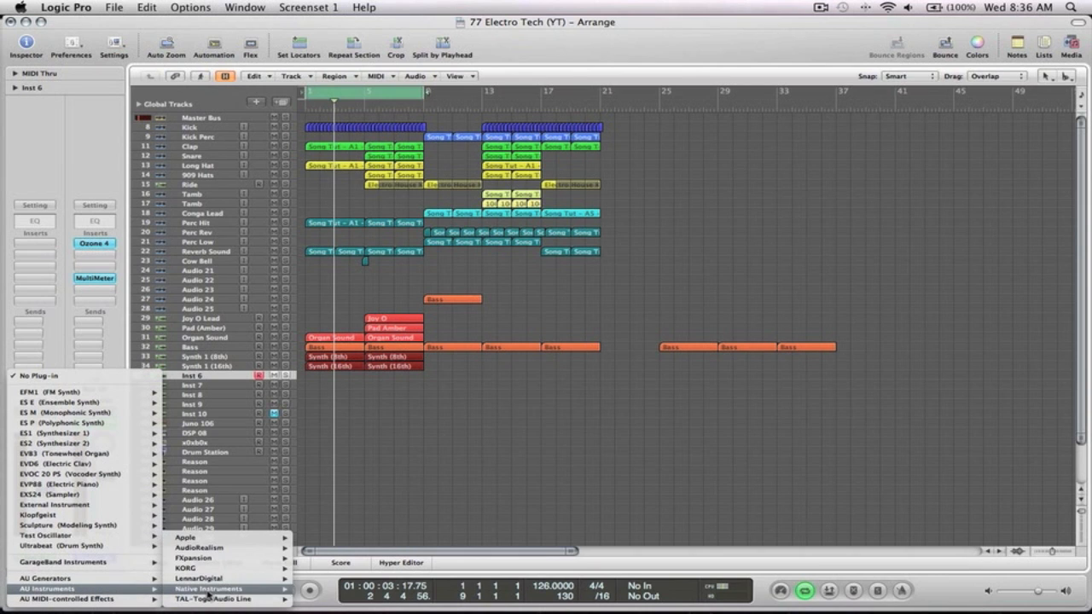
mouse_move(220, 589)
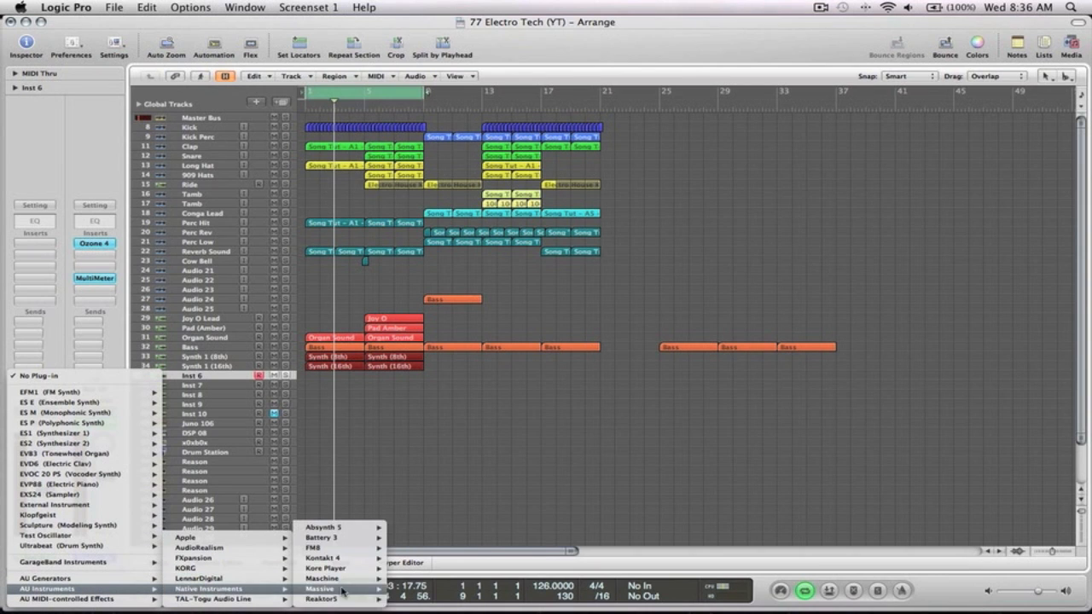
mouse_move(333, 556)
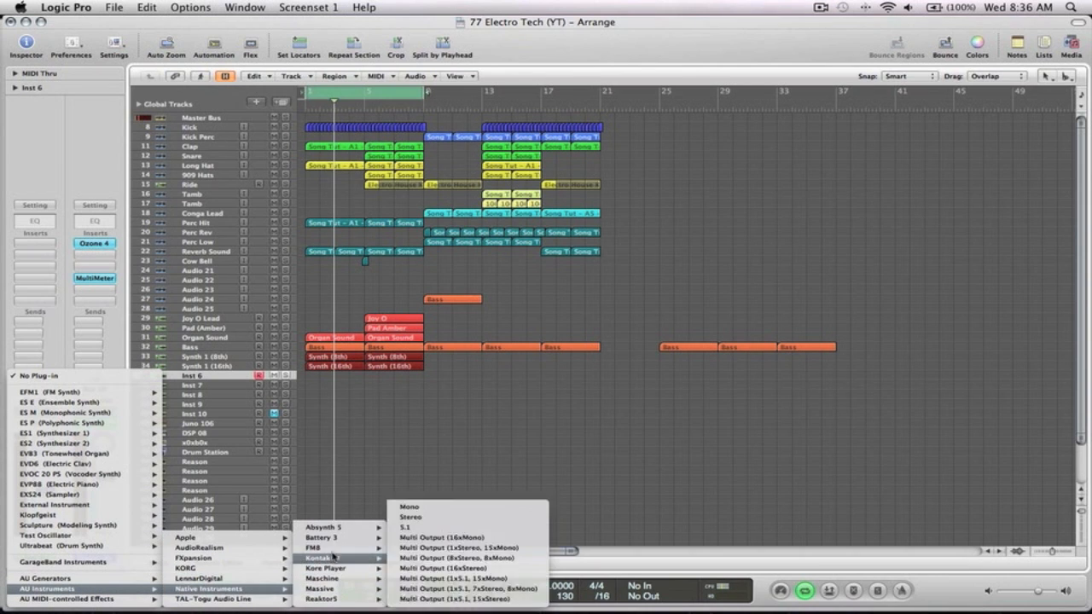
left_click(434, 518)
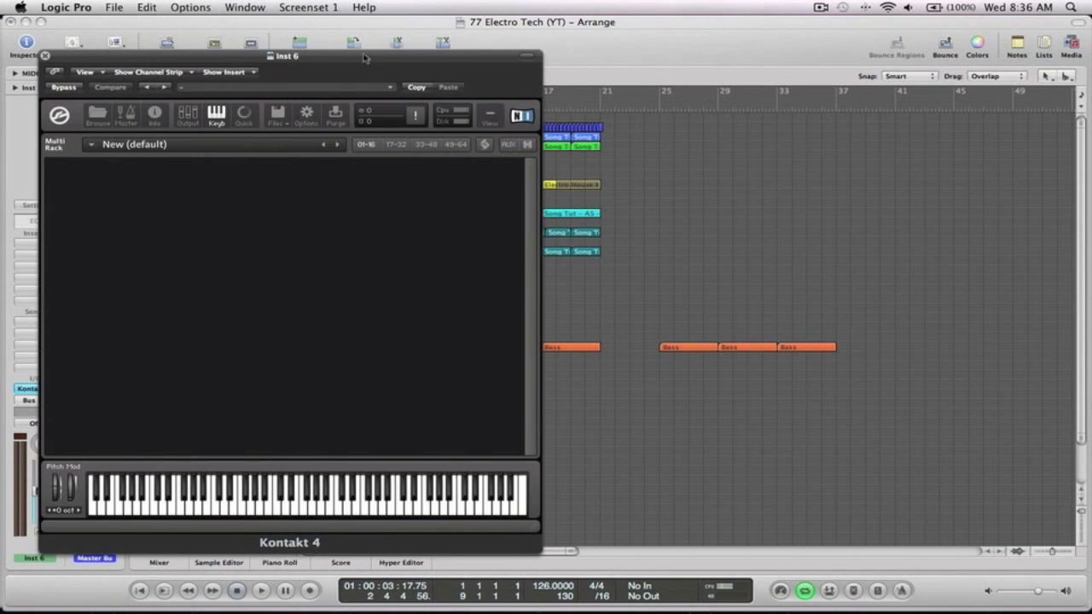
Show Kontakt's browser and reposition the plug-in window so that it fits fully on screen
left_click_drag(406, 44, 795, 39)
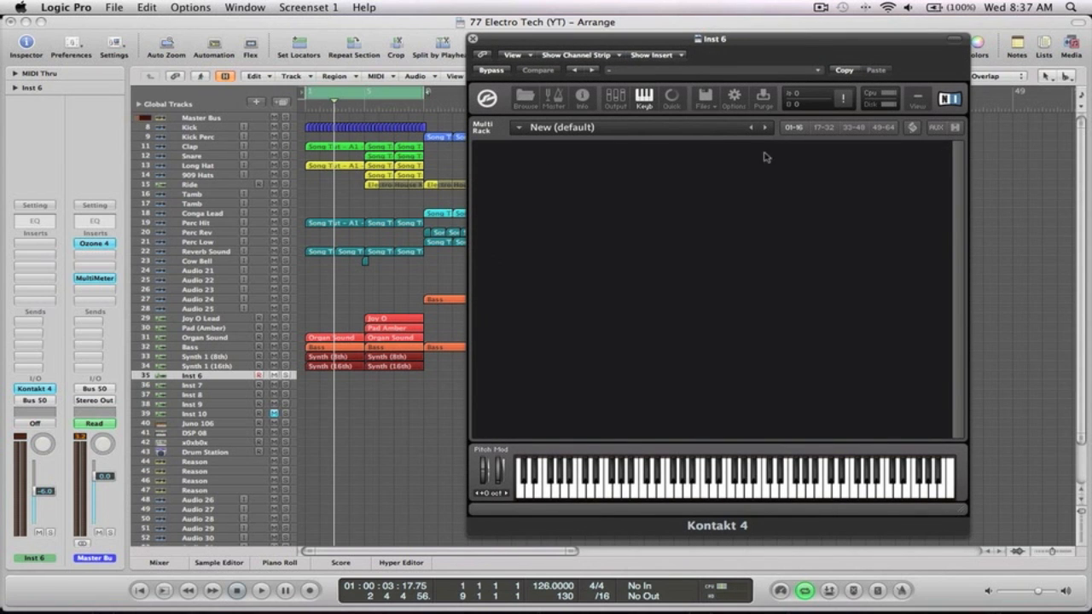
left_click(517, 98)
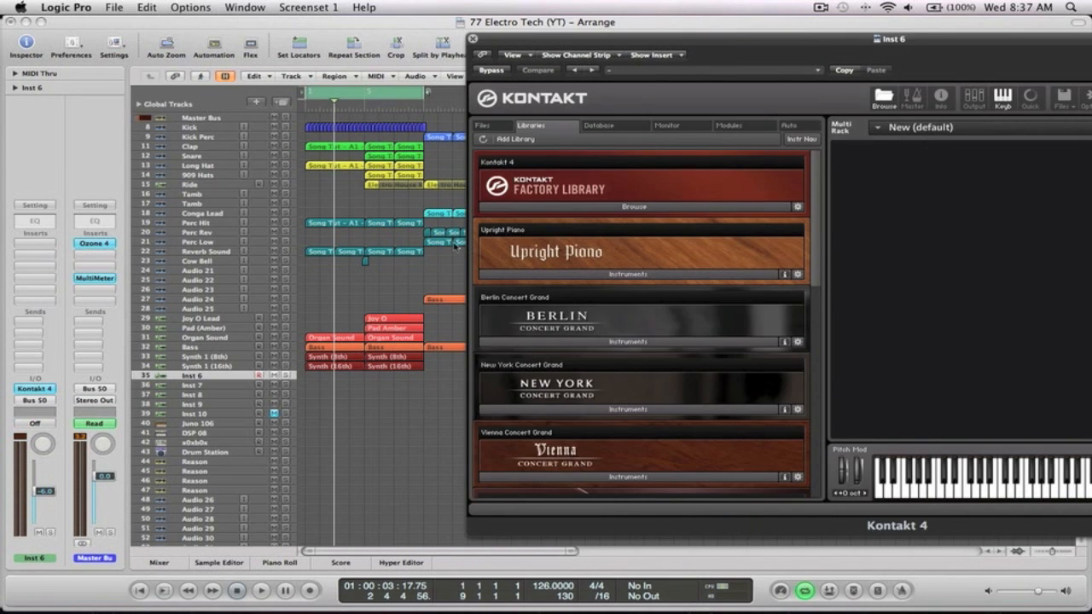
left_click_drag(958, 39, 689, 23)
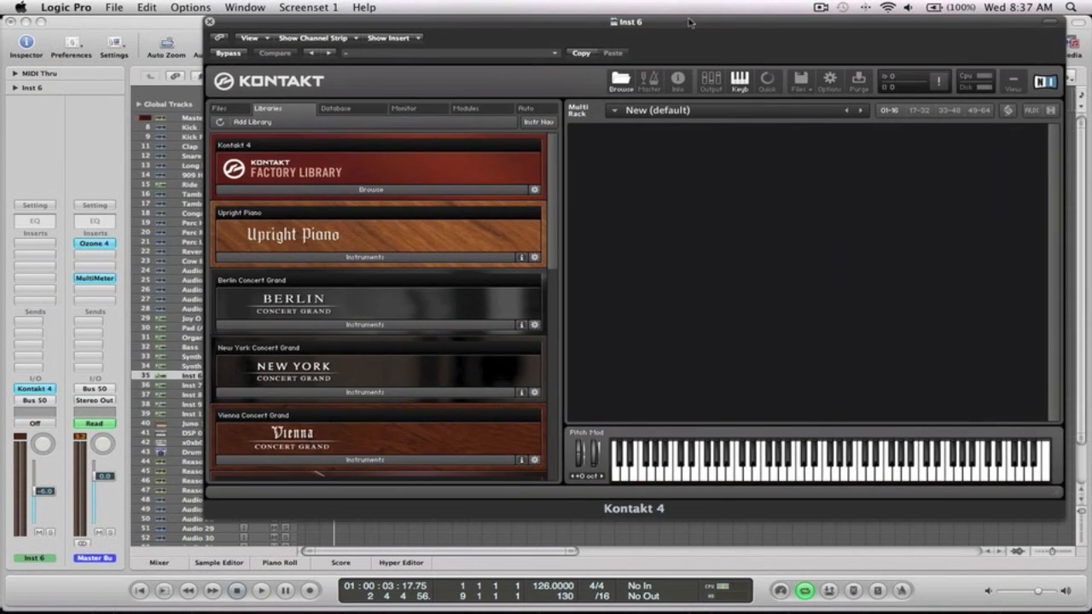
Show Kontakt's file browser, collapse the **Fav Samples** folder tree and expand the Acapellas folder
left_click(239, 110)
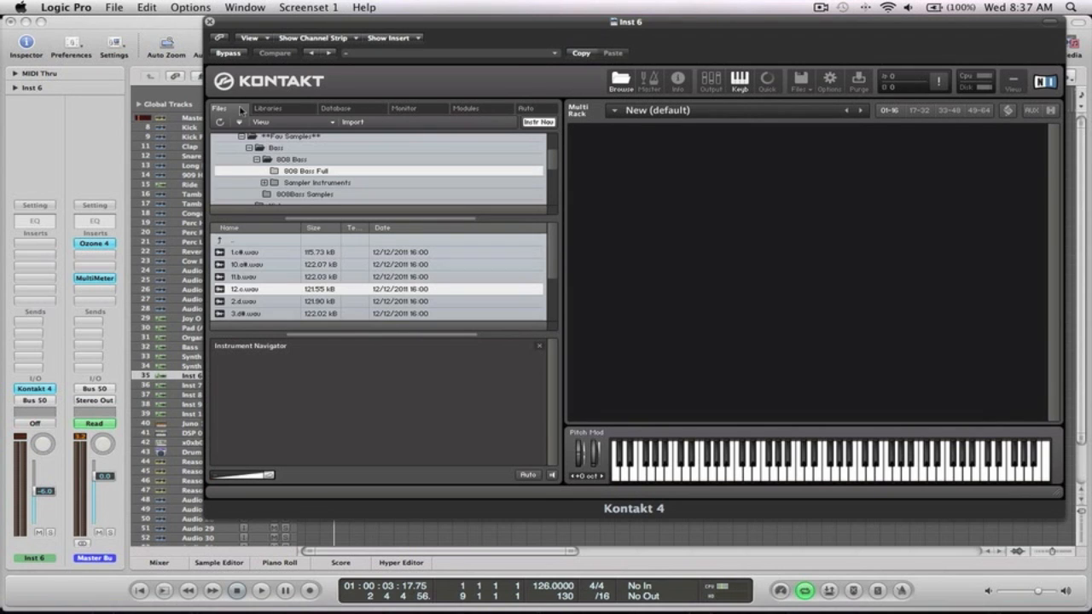
left_click(255, 159)
left_click(249, 149)
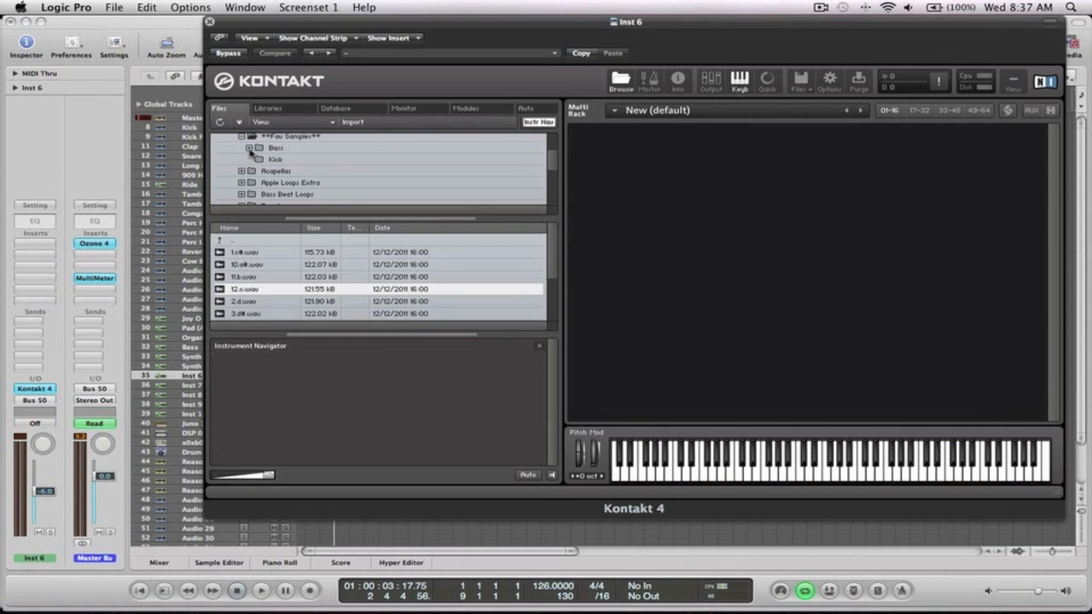
left_click(241, 136)
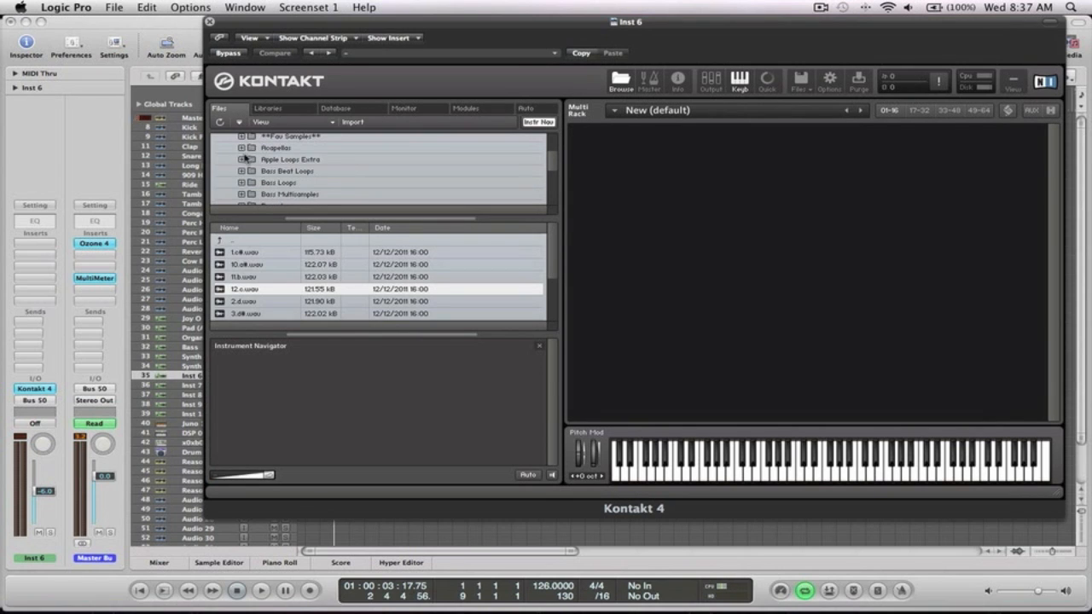
left_click(241, 147)
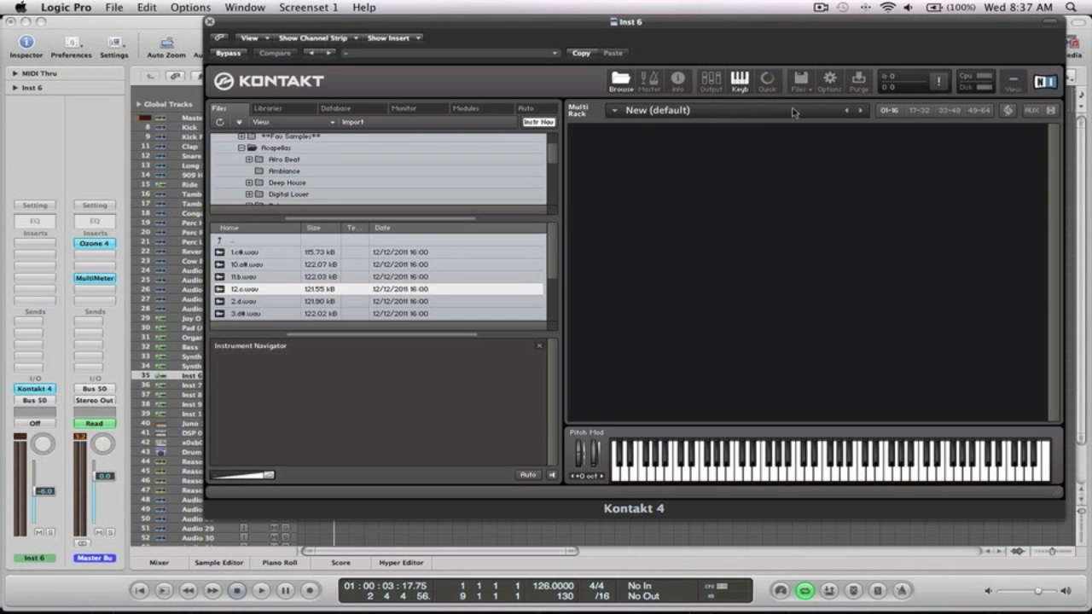
Create a new empty instrument in Kontakt and open it in instrument edit mode
left_click(800, 79)
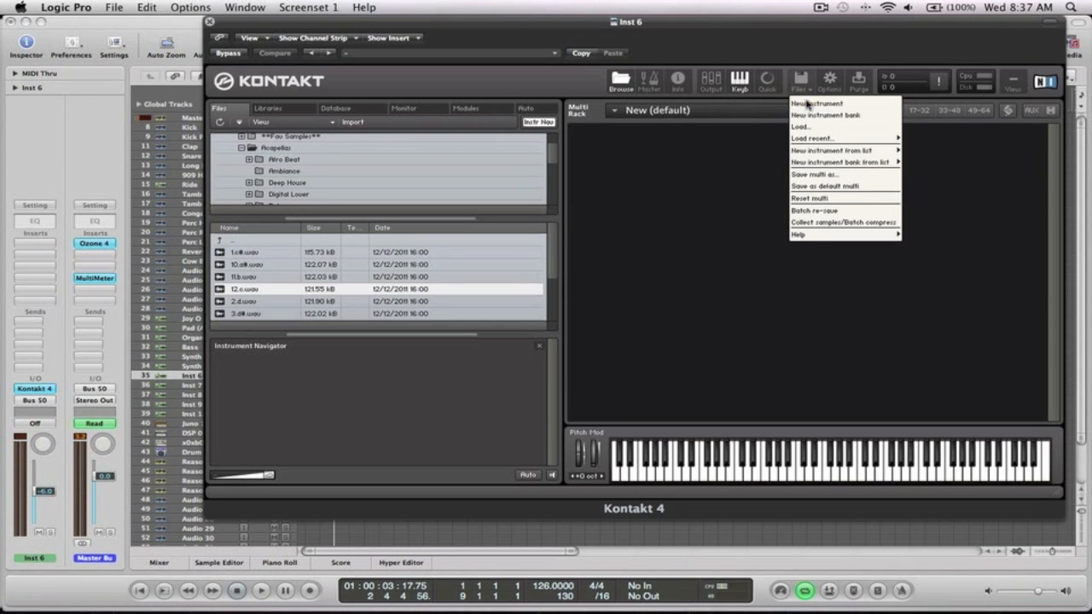
left_click(807, 104)
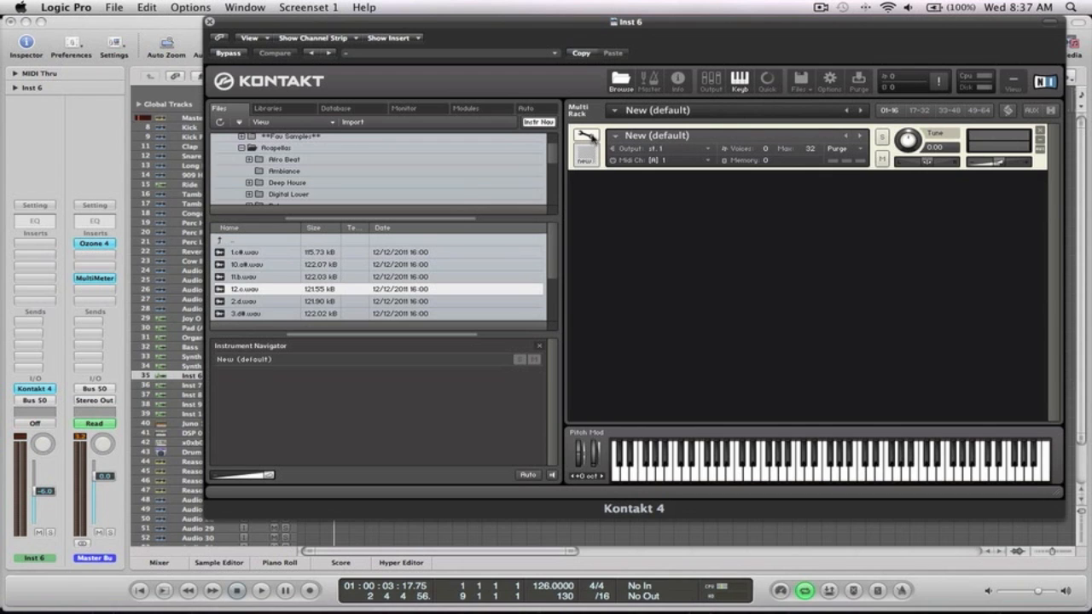
left_click(587, 136)
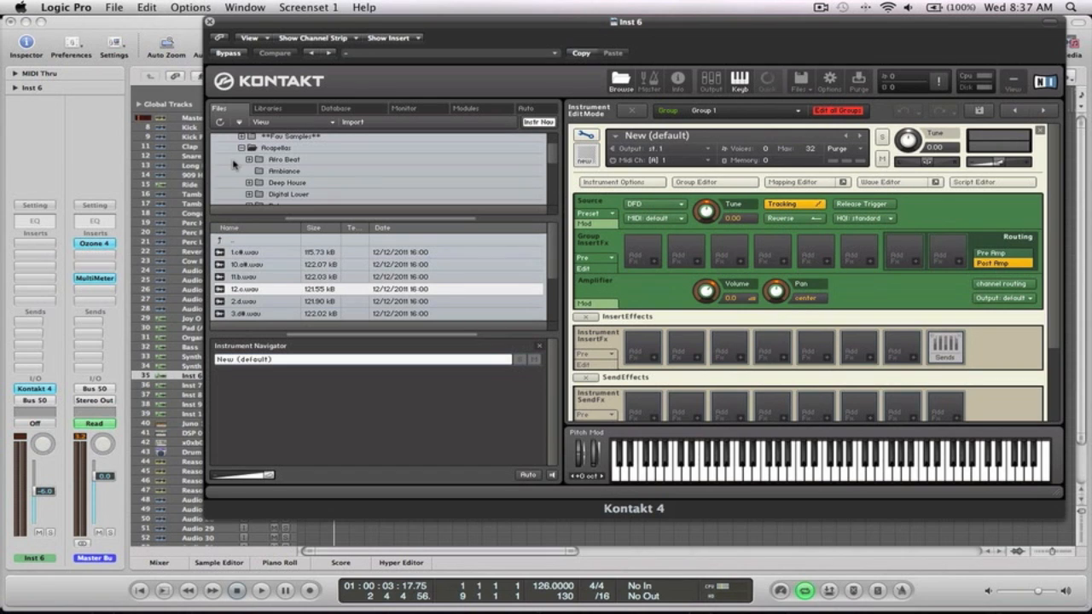
Open the Baby Girl folder inside Vocal Cuts in the file browser and enlarge the file list
scroll(281, 161, "down", 5)
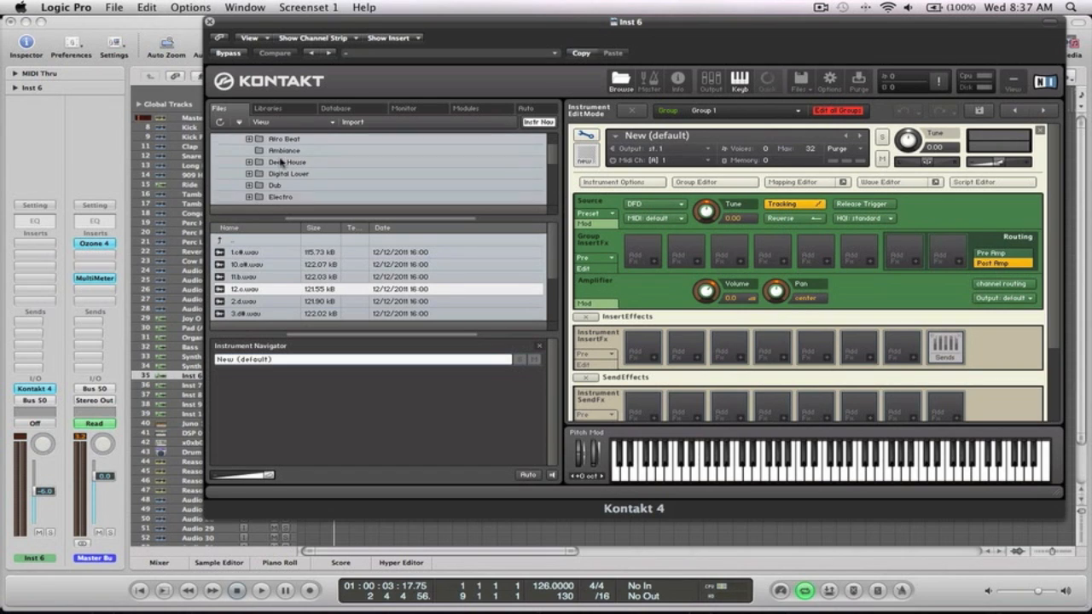
scroll(281, 160, "down", 10)
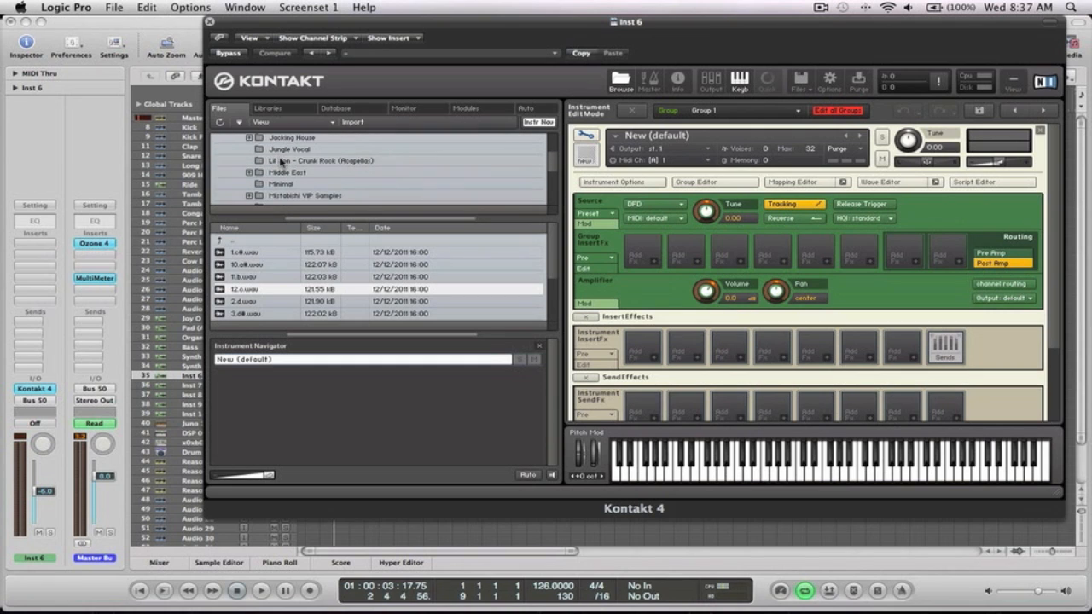
scroll(281, 160, "down", 3)
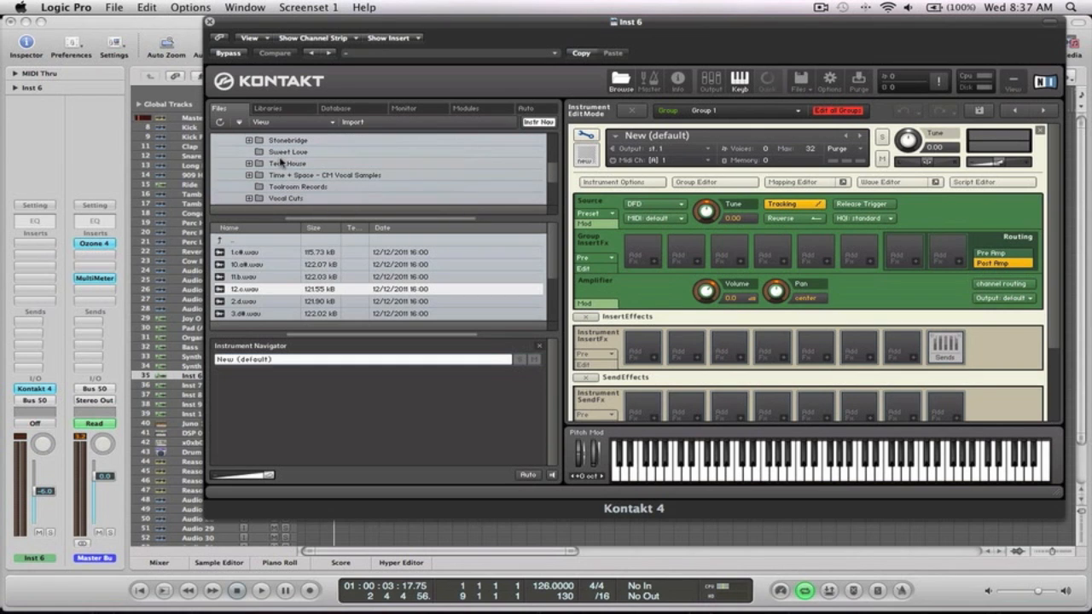
scroll(281, 161, "down", 2)
left_click(248, 178)
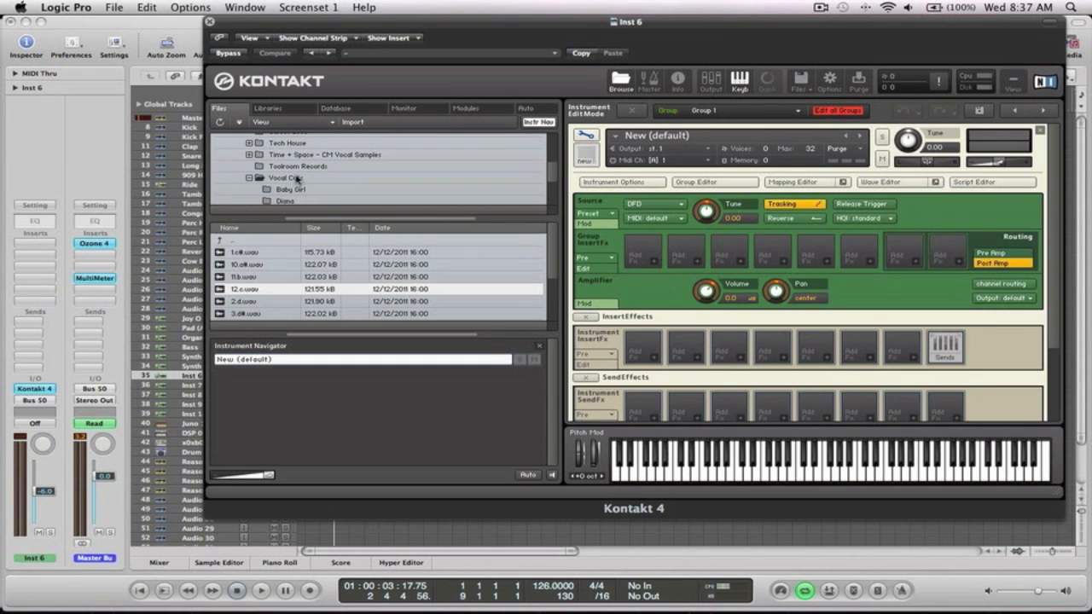
left_click(297, 189)
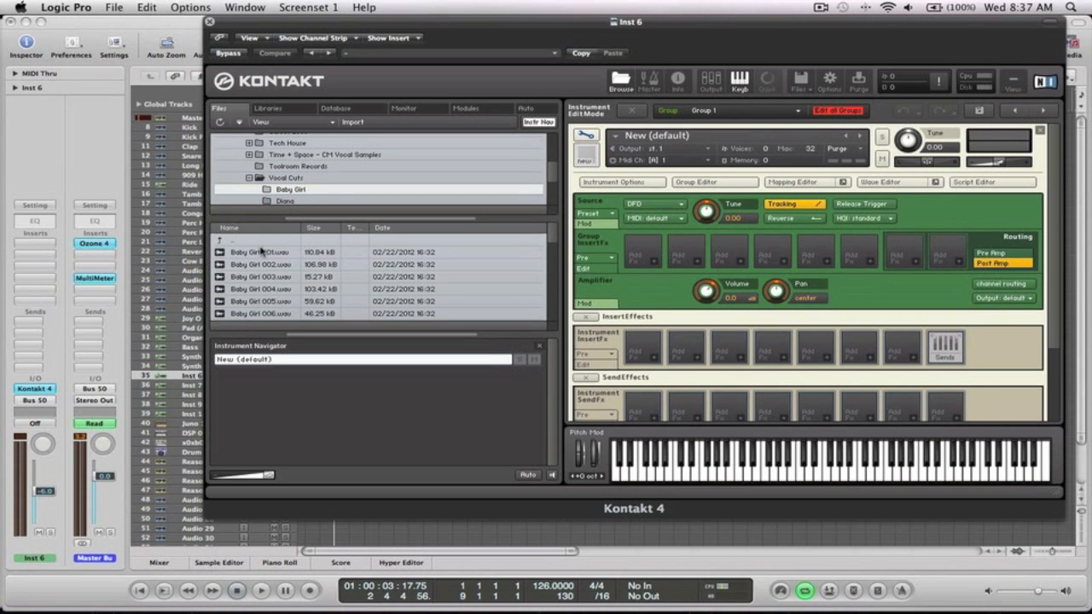
left_click_drag(397, 334, 397, 420)
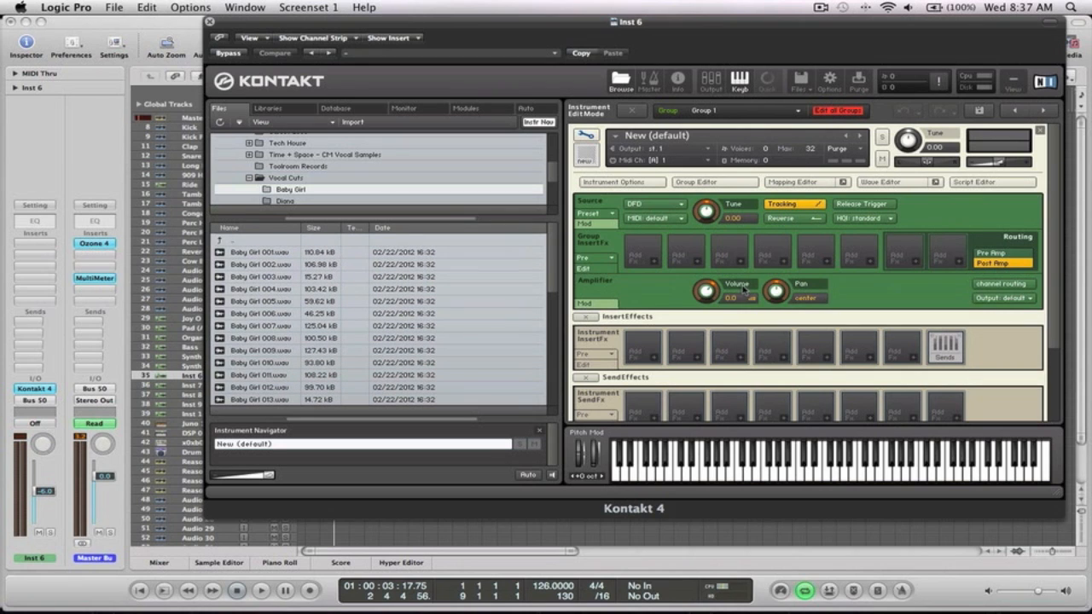
Show the Mapping Editor and map samples Baby Girl 001.wav through Baby Girl 037.wav to single keys from C1 upward
left_click(799, 182)
left_click(259, 253)
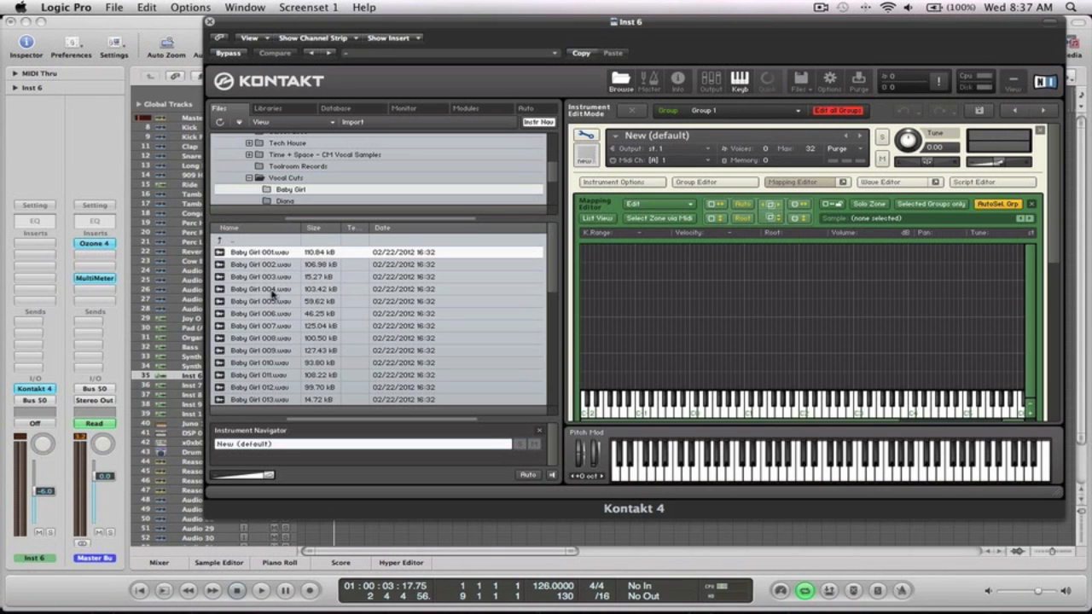
scroll(274, 278, "down", 10)
left_click(263, 401, "shift")
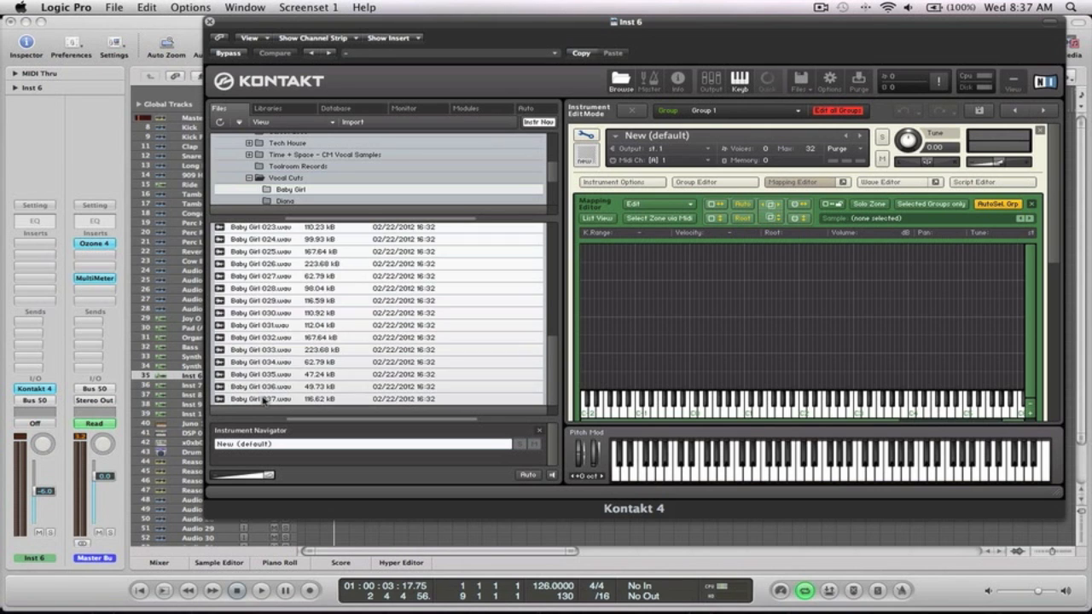
scroll(310, 312, "up", 10)
left_click_drag(260, 253, 744, 379)
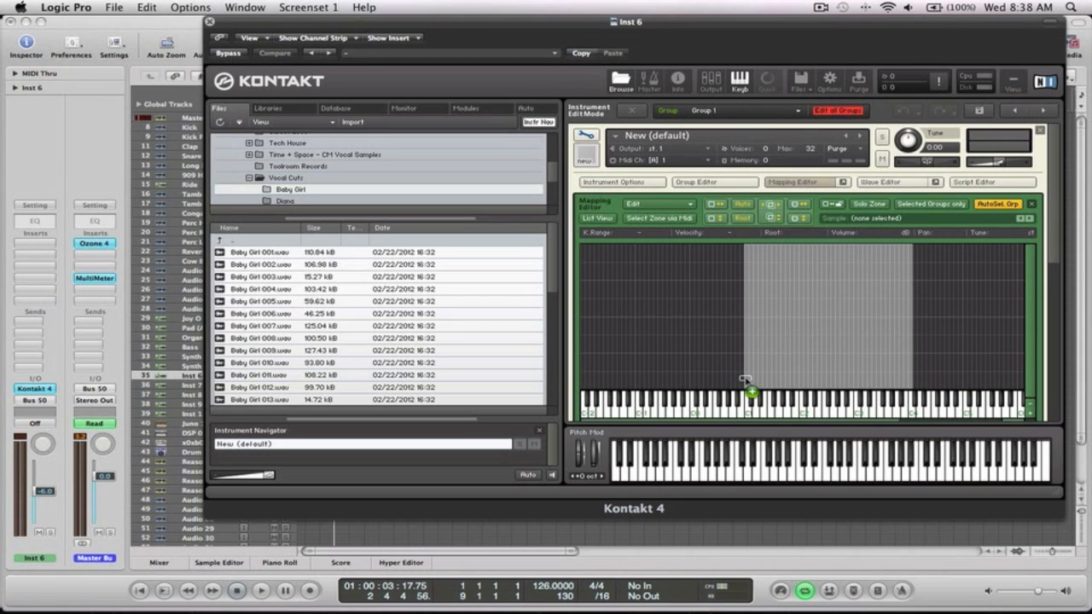
left_click_drag(746, 383, 746, 384)
Audition several of the mapped vocal slices on the Mapping Editor's keyboard
left_click(759, 416)
left_click(806, 409)
left_click(808, 407)
left_click(835, 410)
left_click(855, 412)
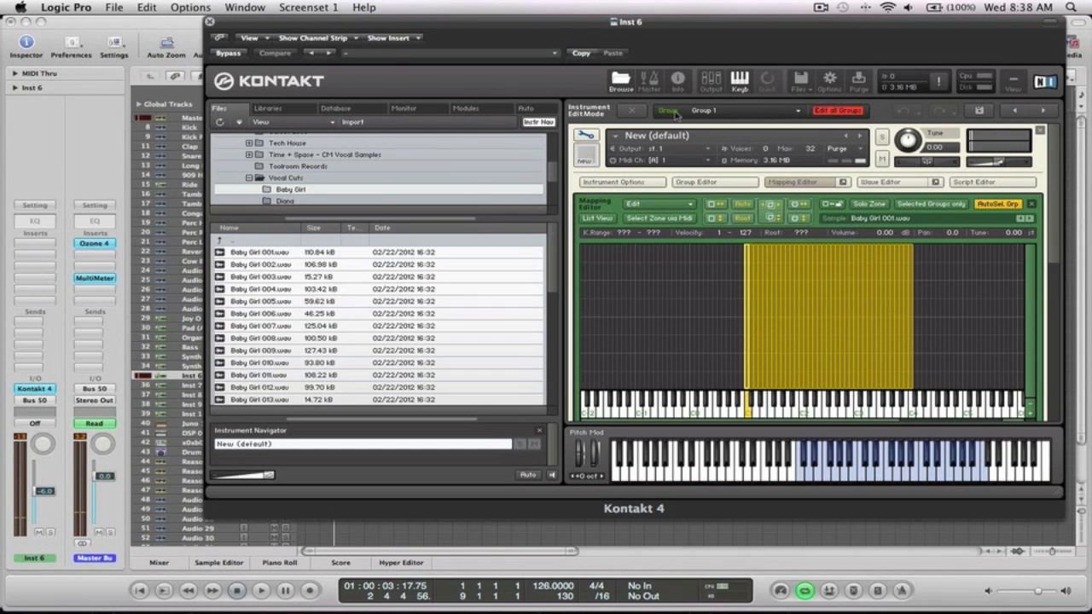
Hide Kontakt's browser to make the plug-in window compact and audition two more vocal slices
left_click(620, 81)
left_click_drag(544, 22, 591, 21)
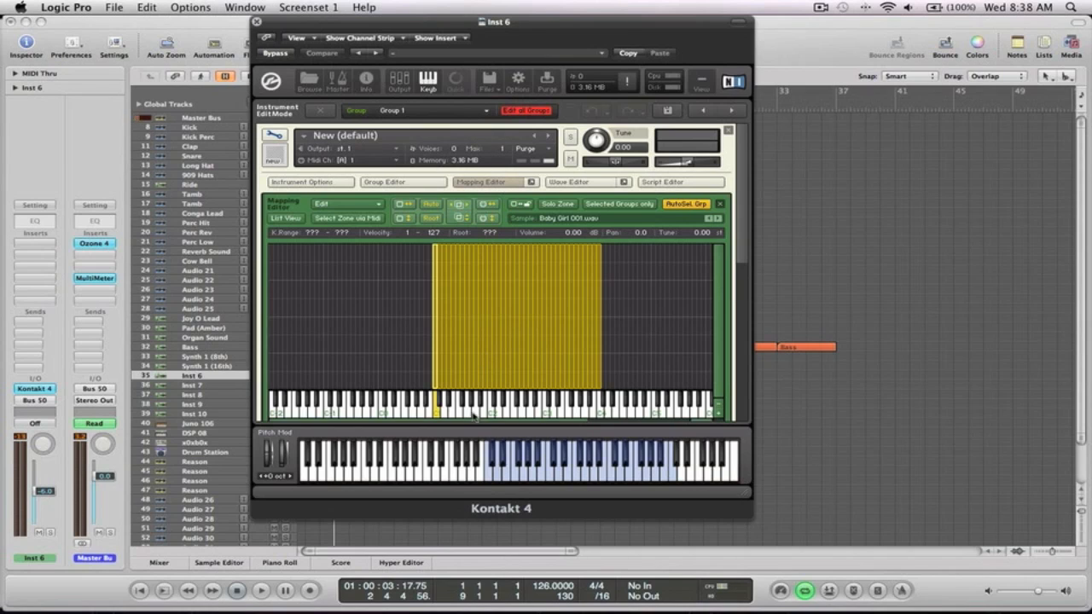
left_click(474, 414)
left_click(494, 416)
Shorten the volume envelope's release to 37.6 ms and audition the slices on Kontakt's keyboard
scroll(518, 242, "down", 10)
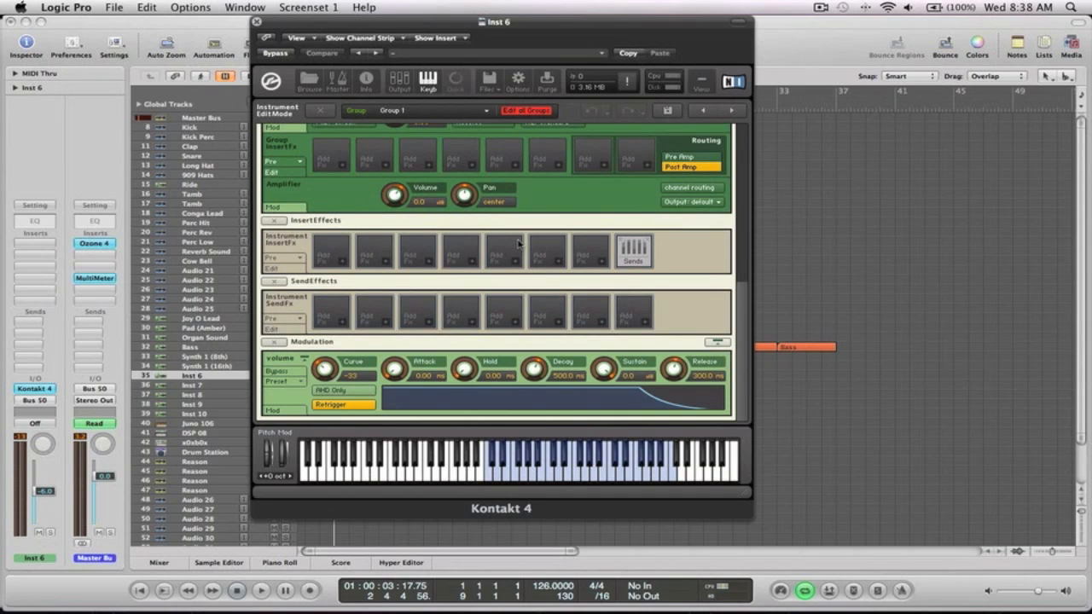
left_click_drag(687, 371, 675, 401)
left_click_drag(509, 471, 559, 474)
left_click(534, 474)
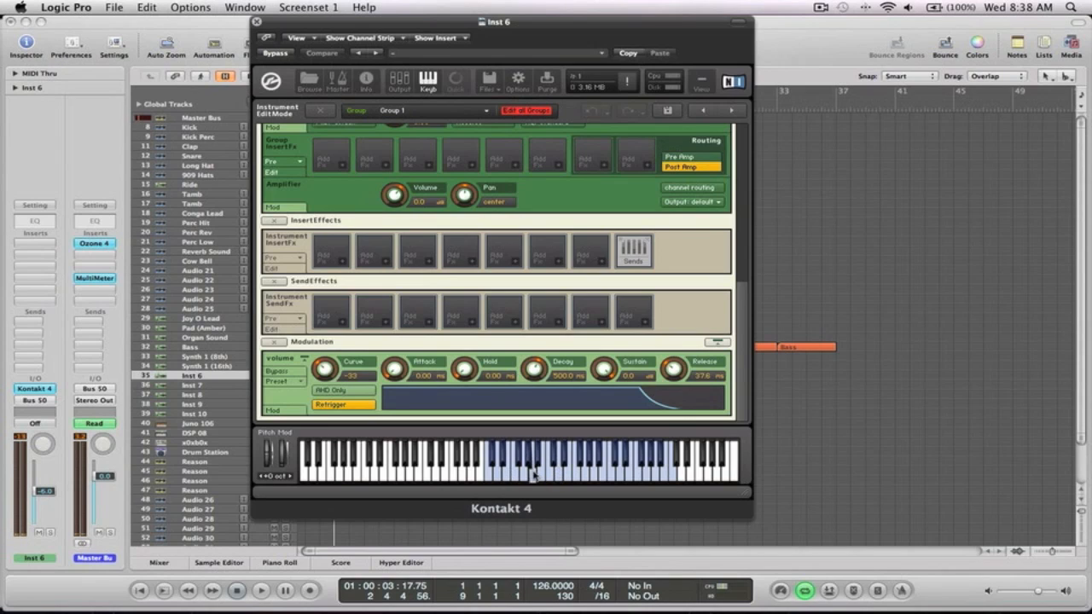
left_click(549, 474)
left_click(542, 474)
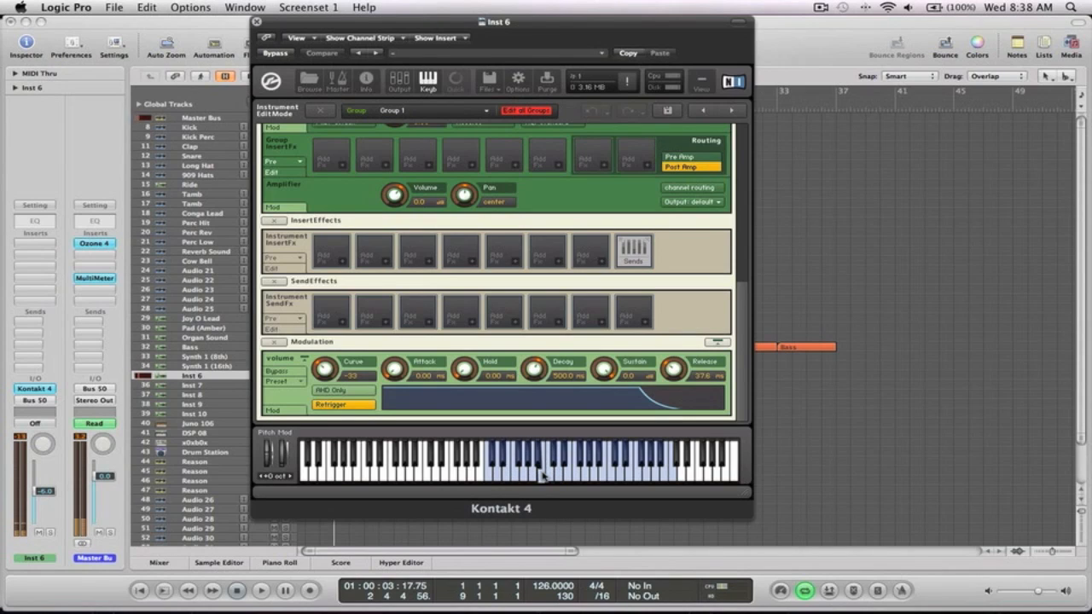
left_click(542, 474)
left_click(540, 475)
left_click(540, 475)
Show Logic's Caps Lock Keyboard, play several vocal slices with it and place it clear of the Kontakt window
scroll(578, 215, "up", 10)
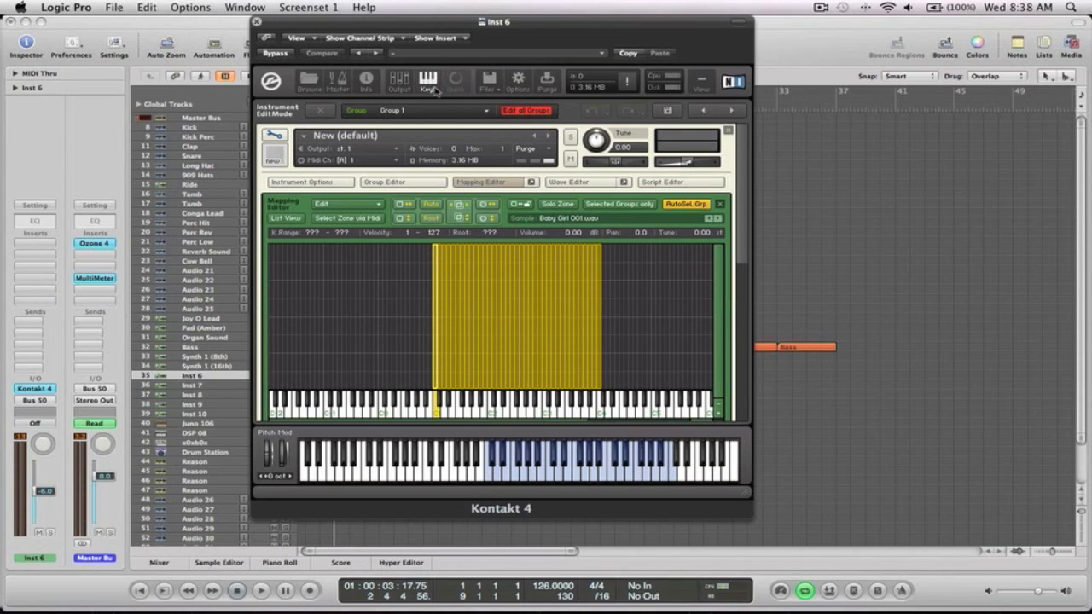
key("super+k")
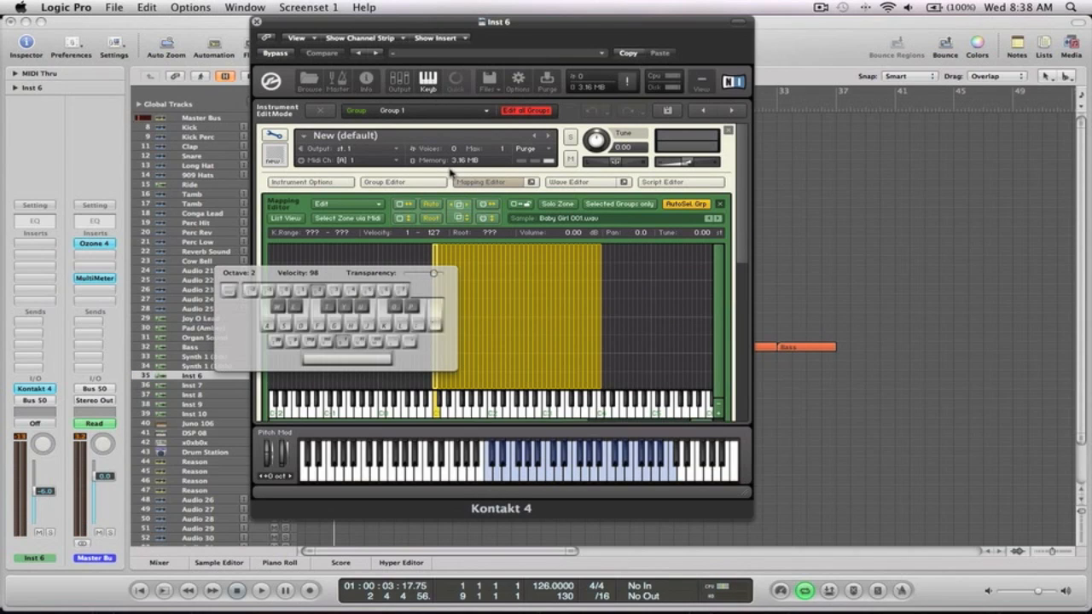
key("f")
key("d")
key("a")
key("e")
key("e")
key("e")
key("e")
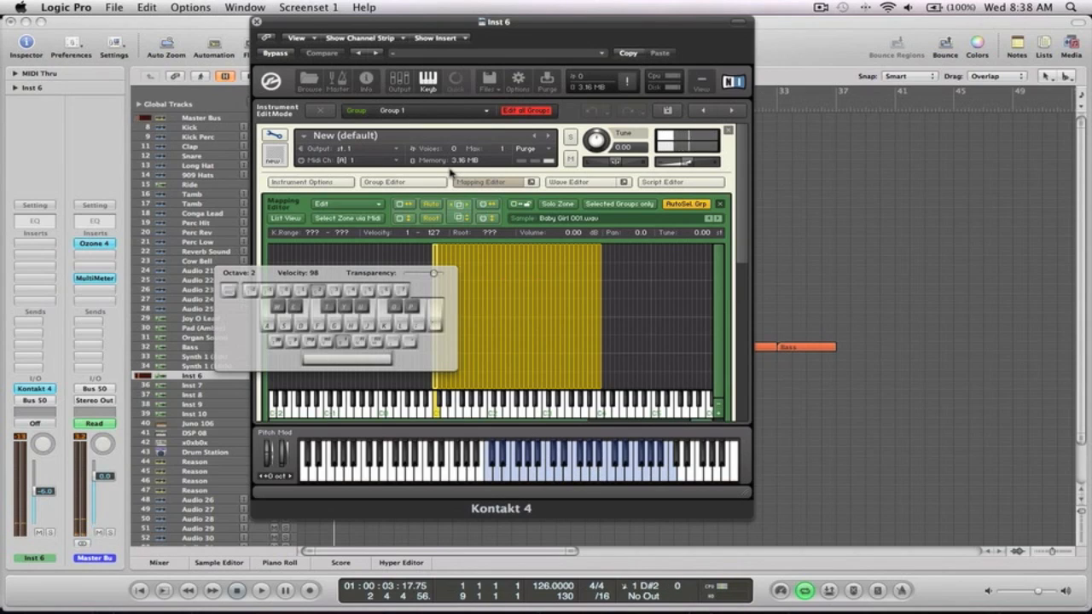
key("e")
key("e")
key("e")
key("j")
key("j")
key("j")
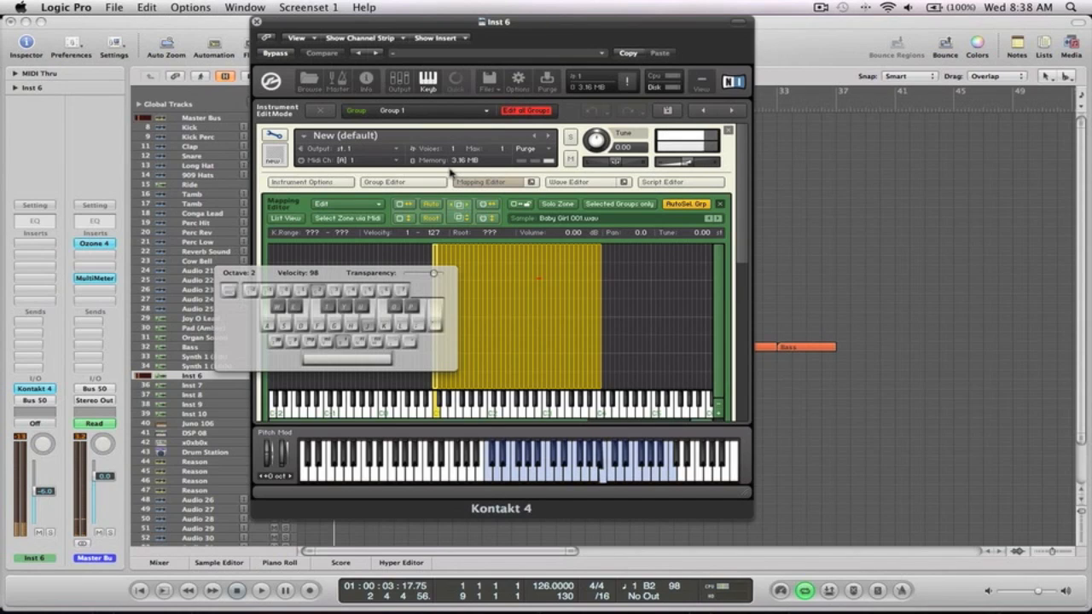
key("j")
key("j")
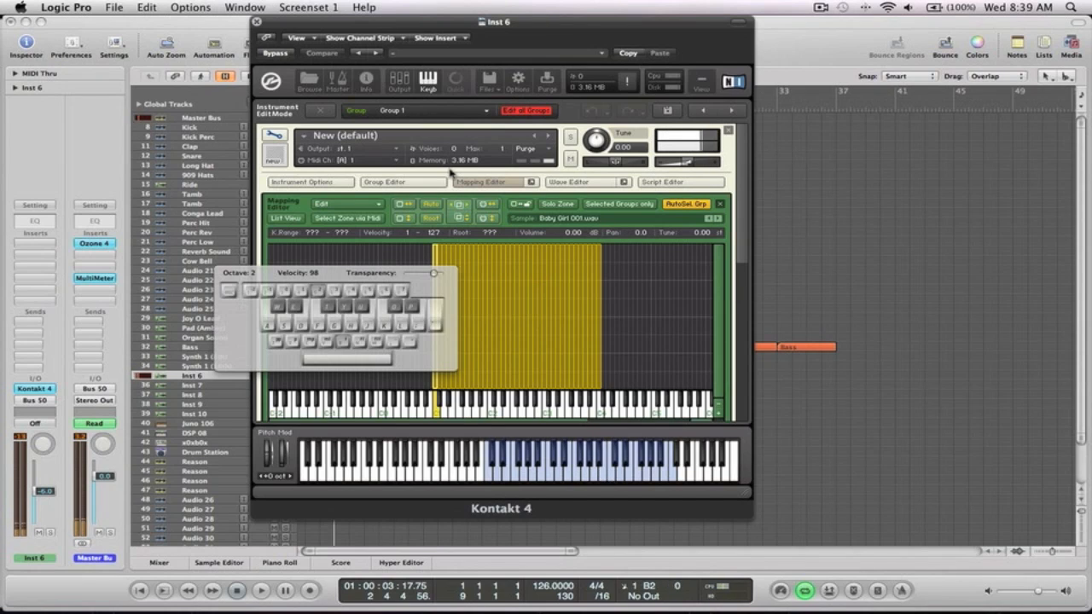
left_click_drag(324, 275, 935, 145)
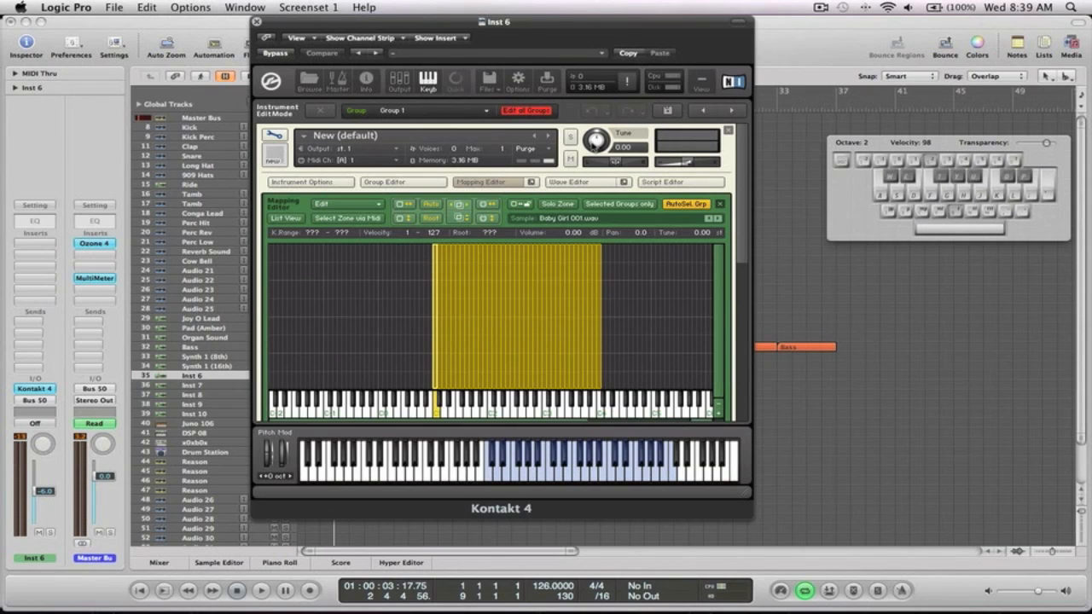
Try the instrument's Tune at -7.00 and play varied patterns of the vocal slices
left_click_drag(595, 142, 595, 147)
key("k")
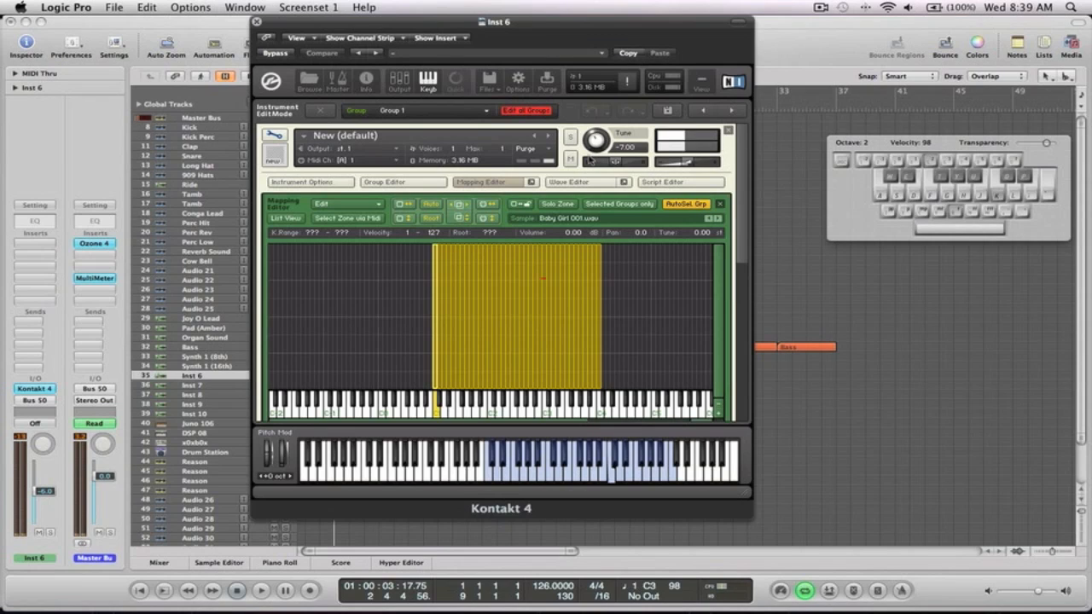
key("f")
key("d")
key("k")
key("s")
key("d")
key("t")
key("k")
key("t")
key("k")
key("t")
key("k")
key("t")
key("l")
key("t")
key("l")
key("semicolon")
key("t")
key("l")
key("p")
key("l")
key("p")
key("l")
key("p")
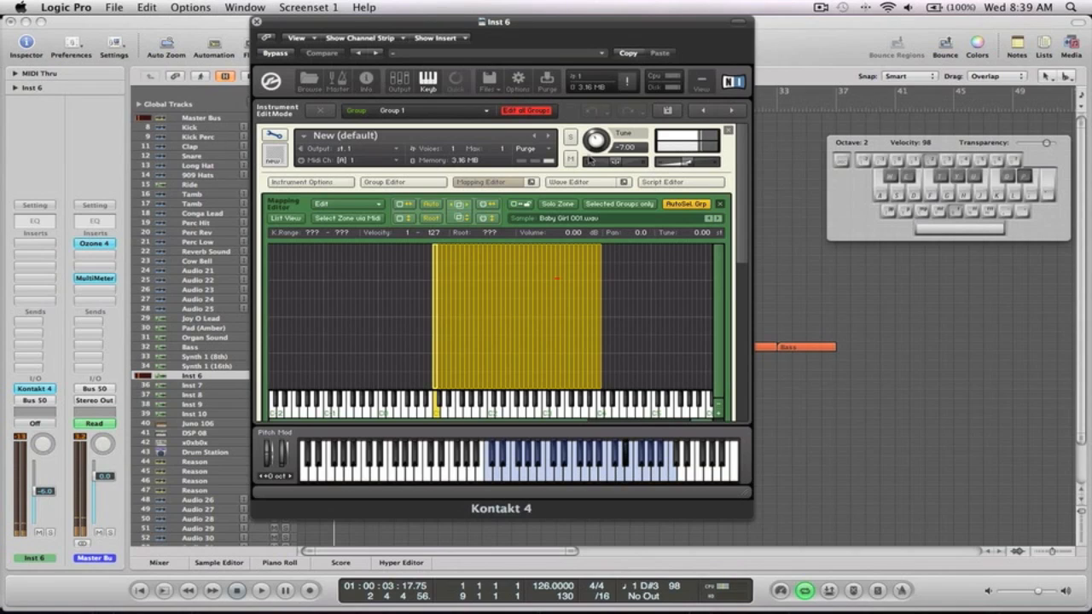
key("semicolon")
key("p")
key("t")
key("l")
key("t")
key("p")
key("t")
key("semicolon")
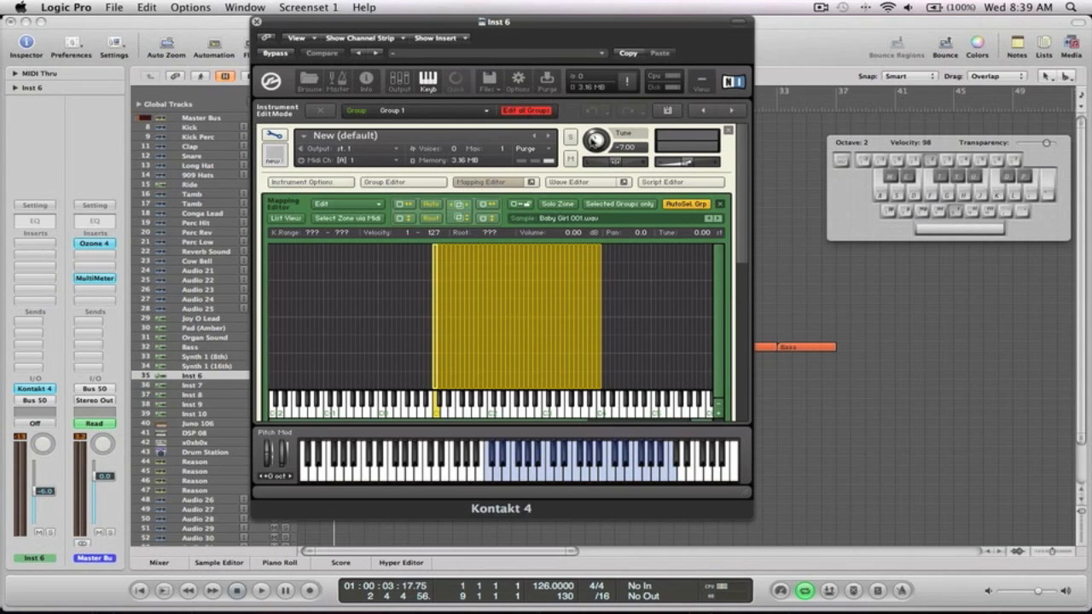
Return the instrument's Tune to 0.00 and play single vocal slices at the original pitch
left_click_drag(598, 137, 598, 126)
key("y")
key("y")
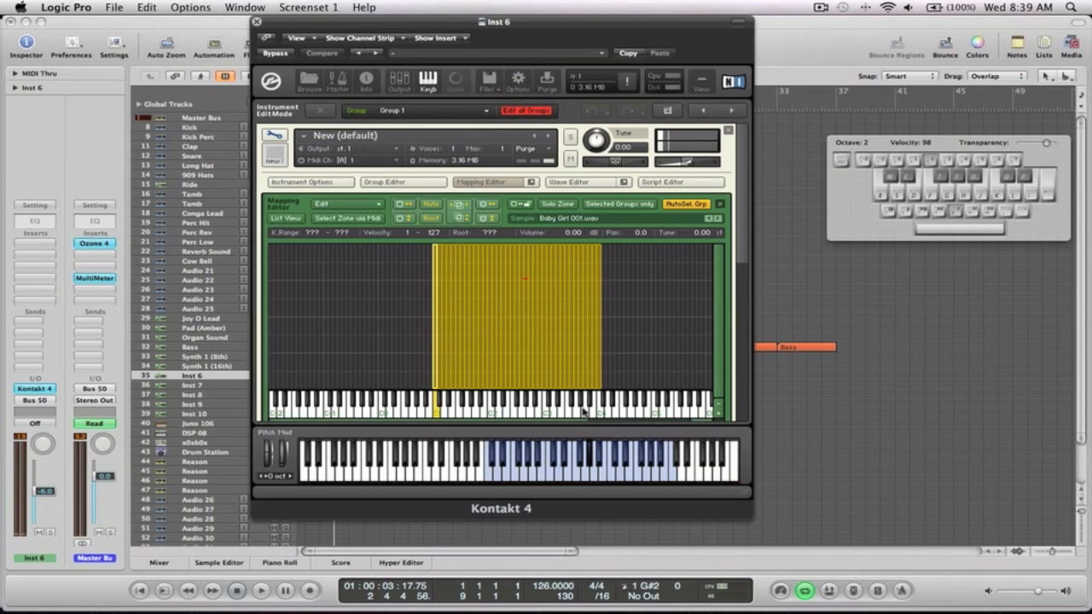
key("t")
key("t")
key("t")
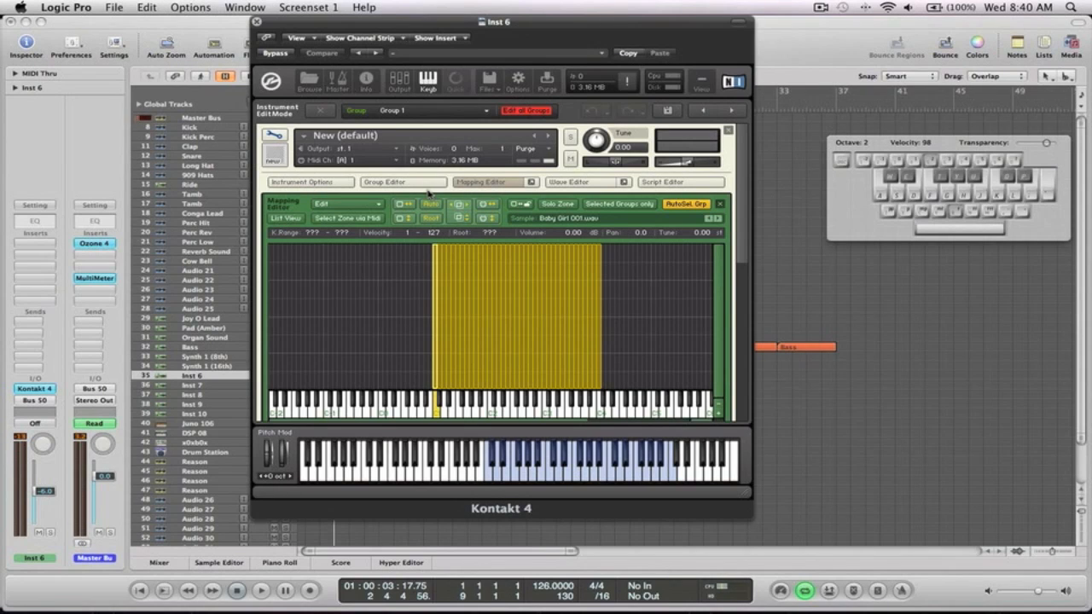
key("t")
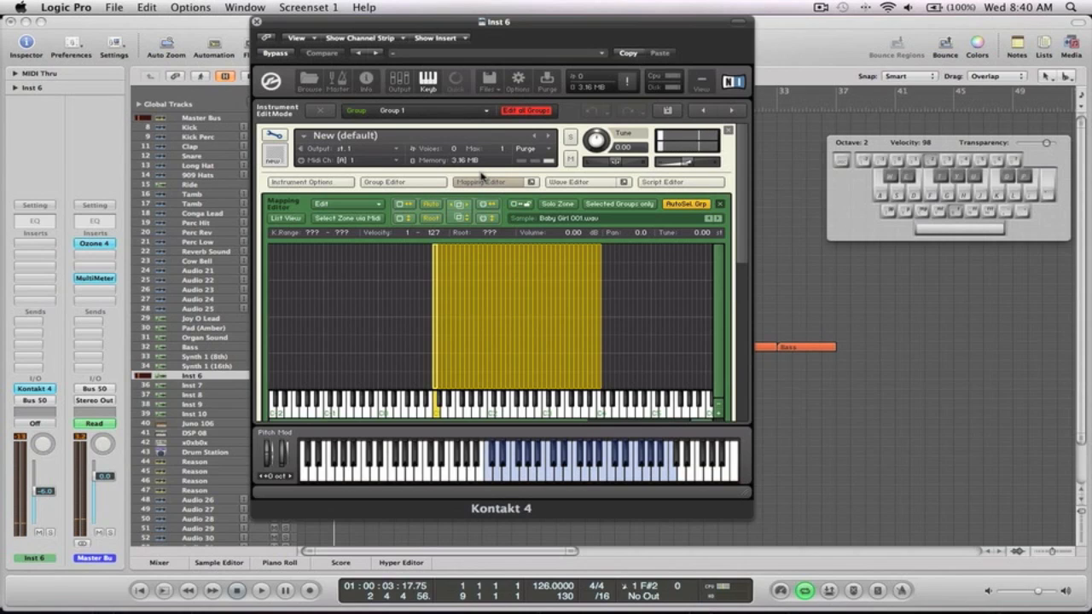
Examine the instrument's effect slots and volume envelope while repeatedly playing the F#2 slice
scroll(391, 175, "down", 6)
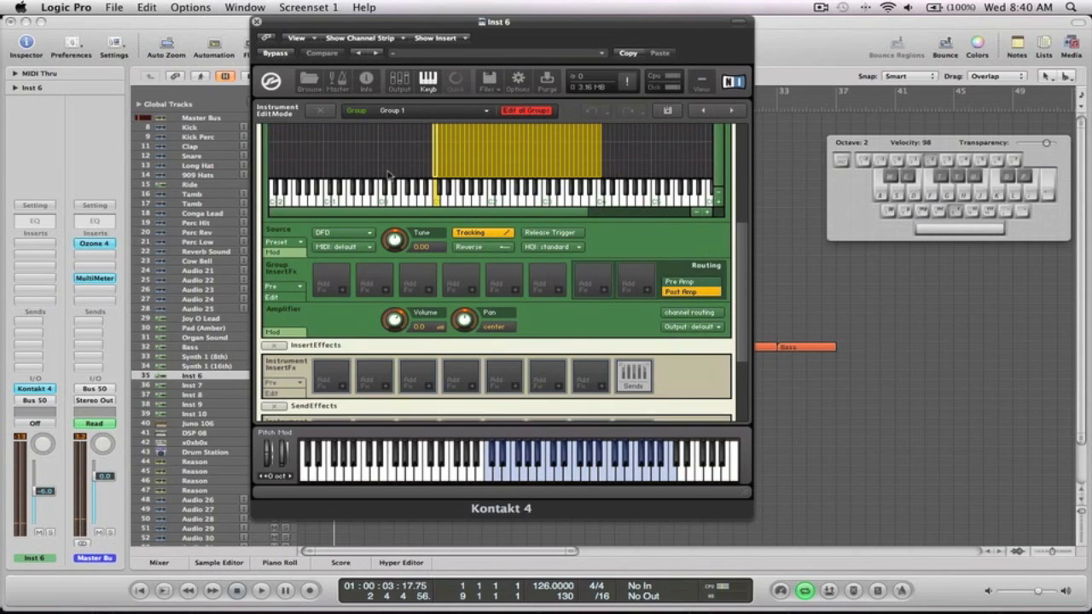
key("t")
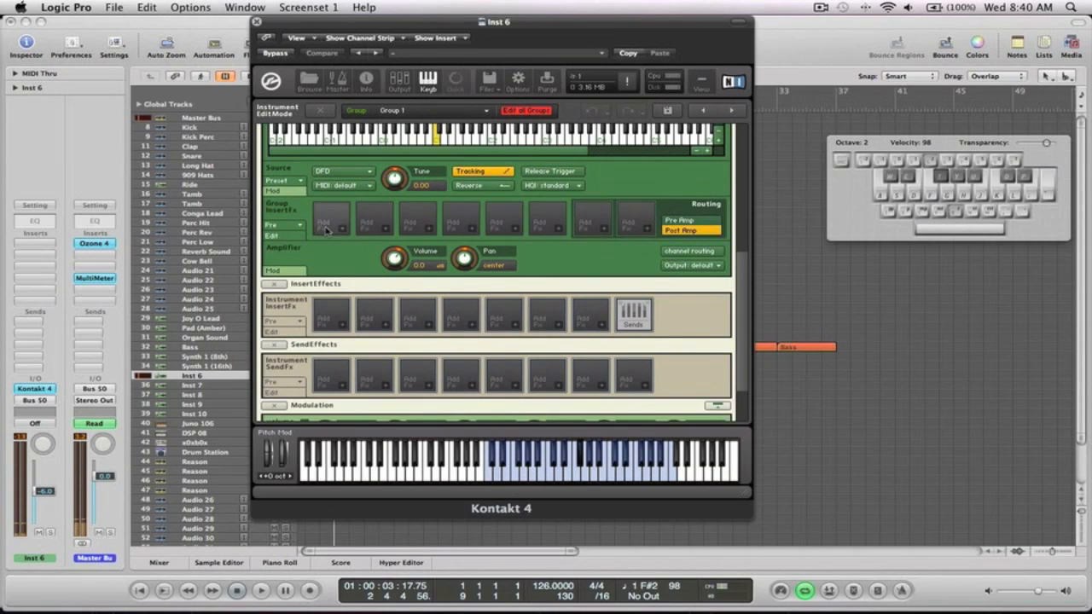
scroll(328, 235, "down", 2)
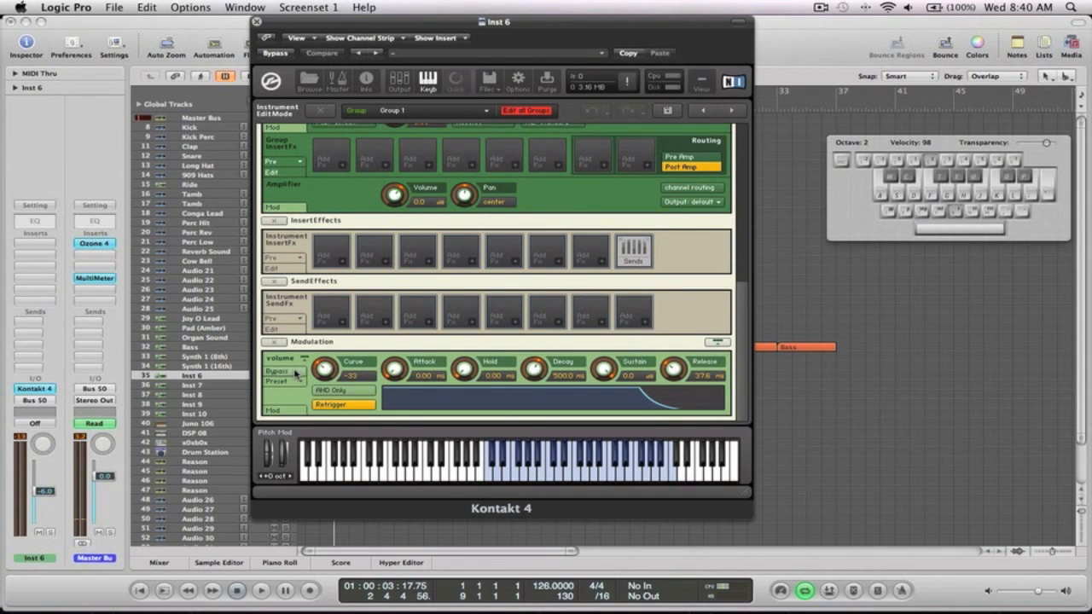
scroll(297, 372, "up", 8)
key("t")
key("t")
key("t")
key("t")
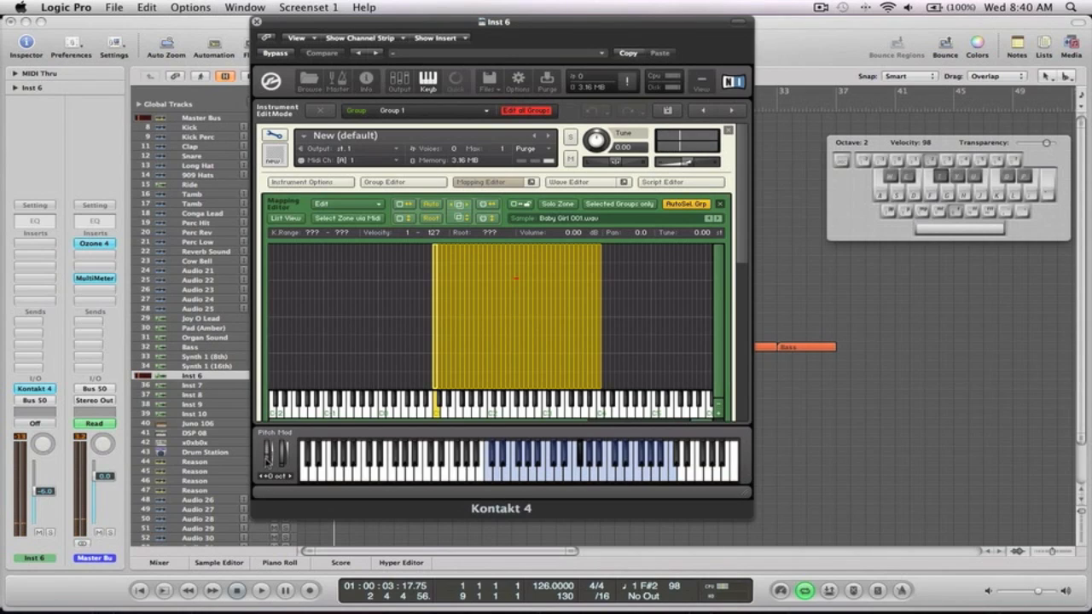
key("t")
key("t")
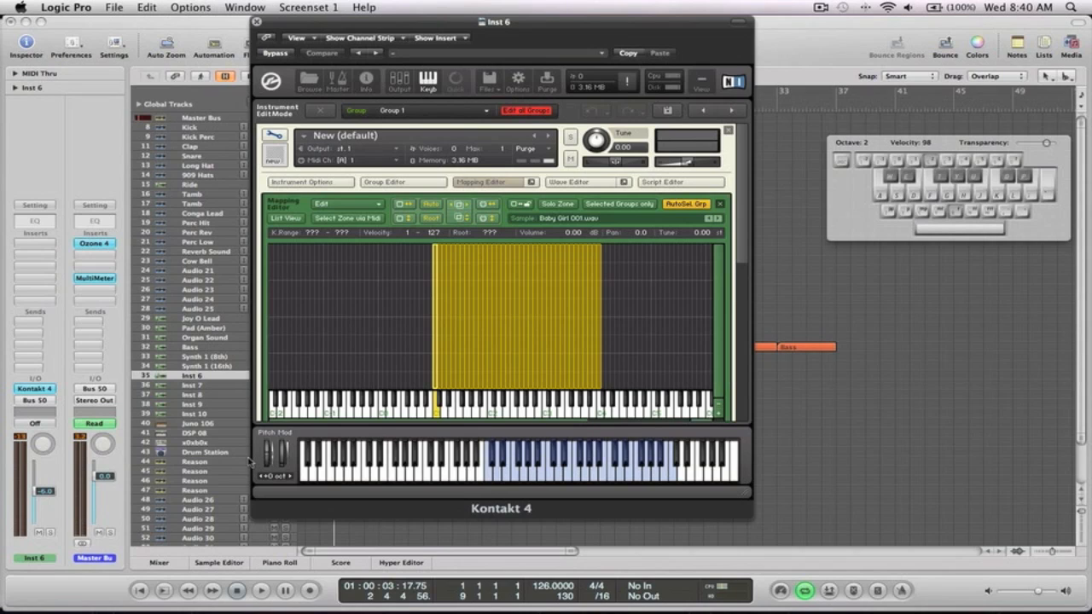
key("t")
key("t")
key("t")
key("t")
key("t")
key("t")
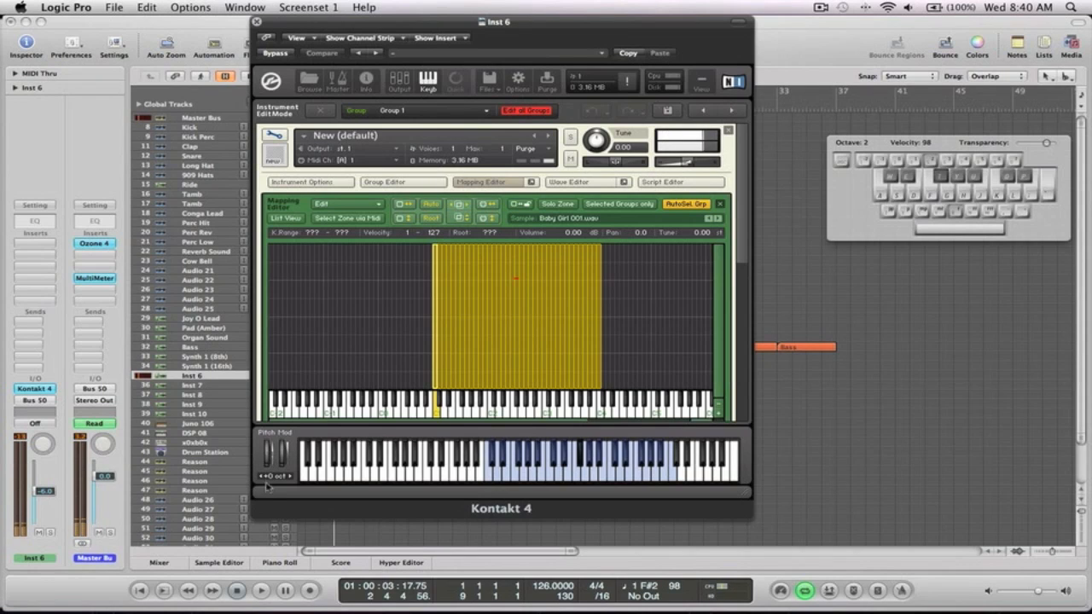
Play the arrangement from the start and trigger the F#2 vocal slice repeatedly over the beat, stopping playback at the end
key("t")
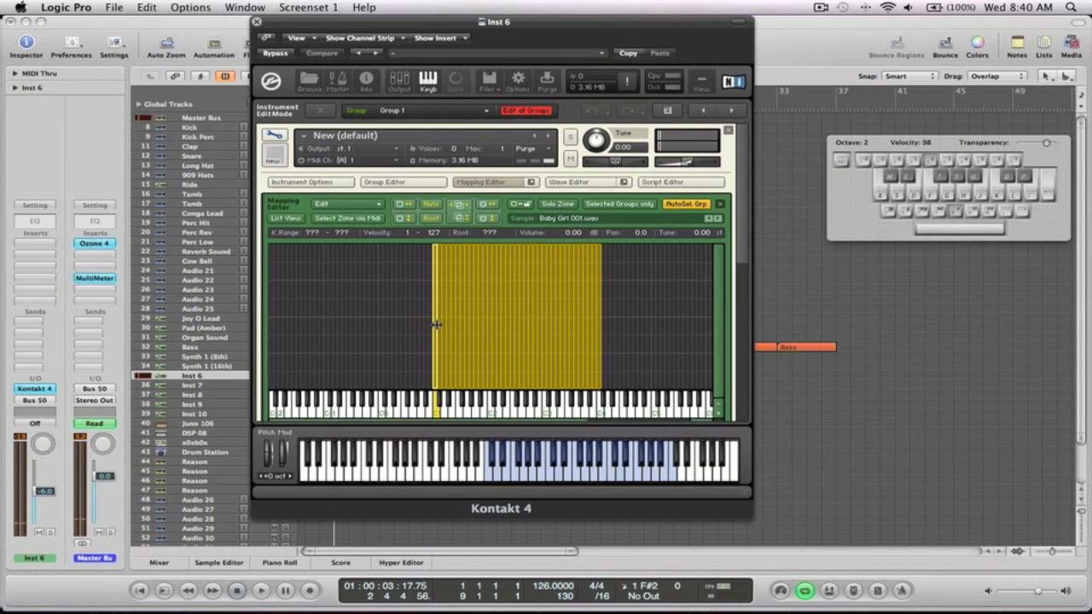
key("space")
key("t")
key("t")
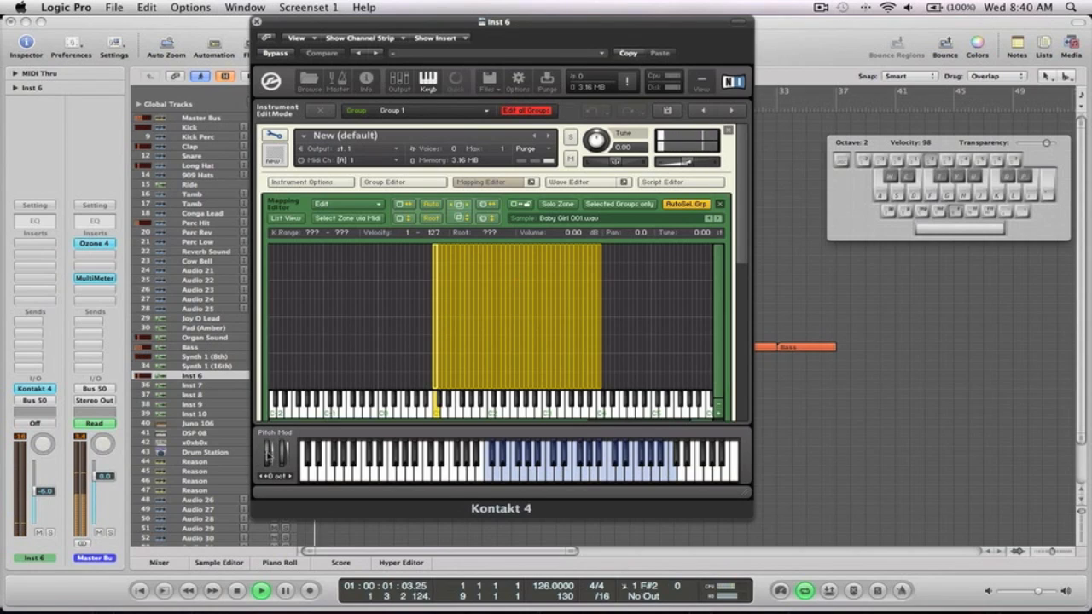
key("t")
key("t")
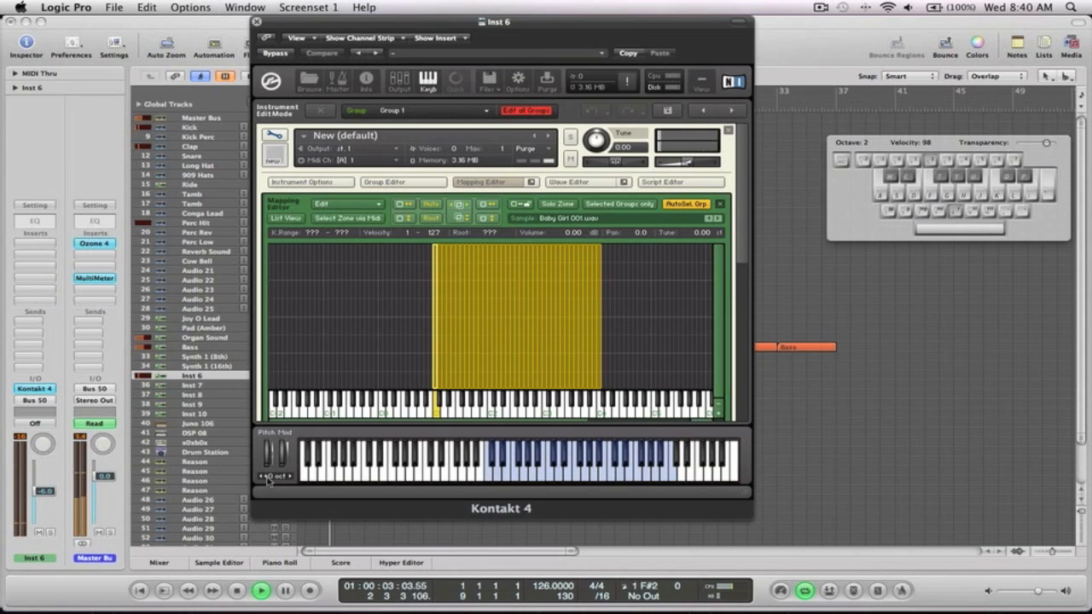
key("t")
key("t")
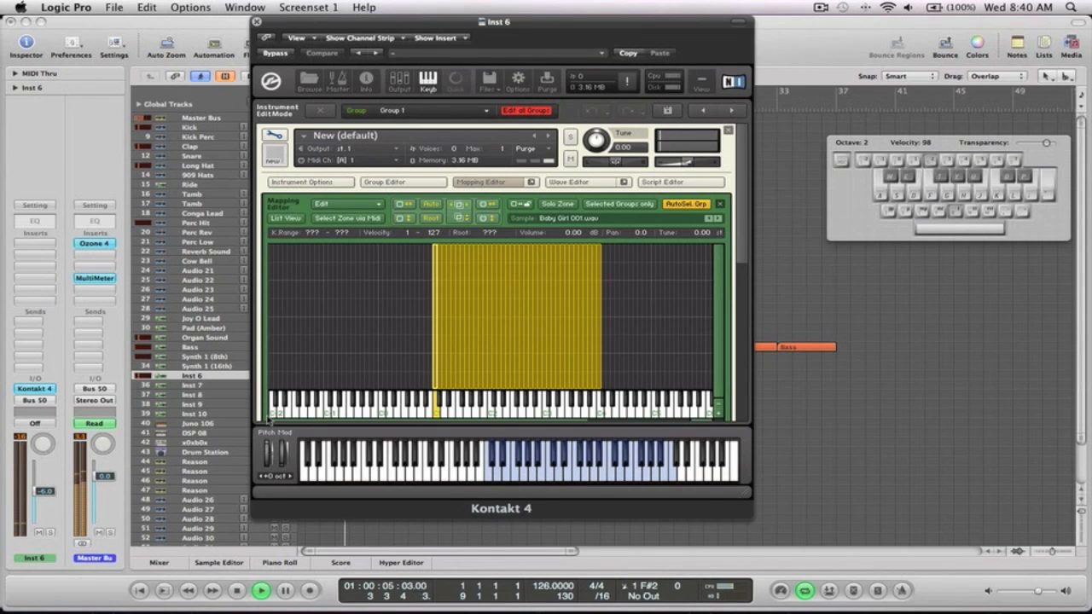
key("t")
key("t")
key("t")
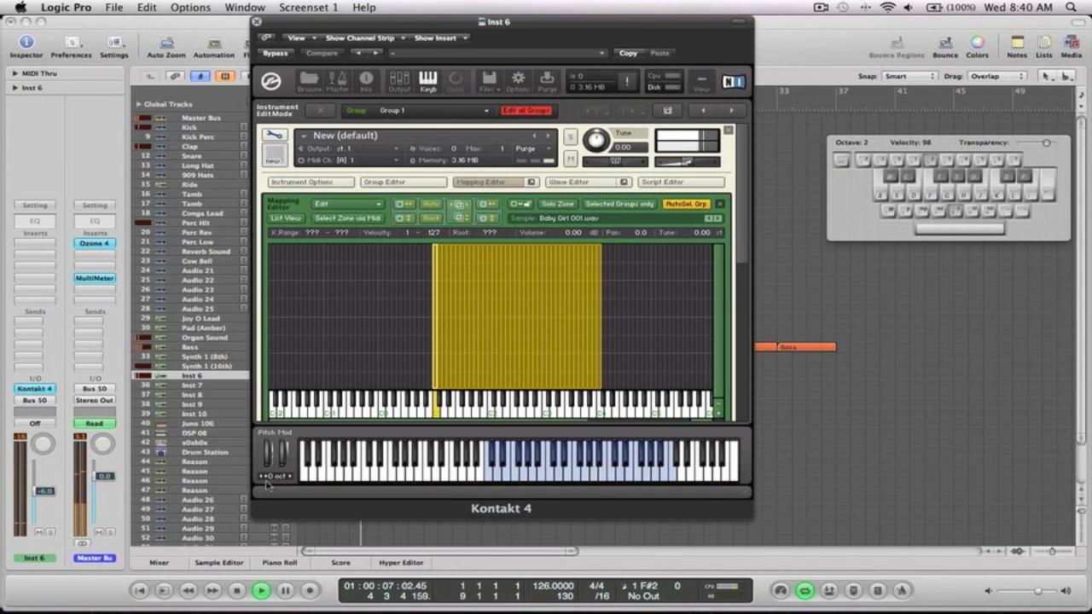
key("t")
key("t")
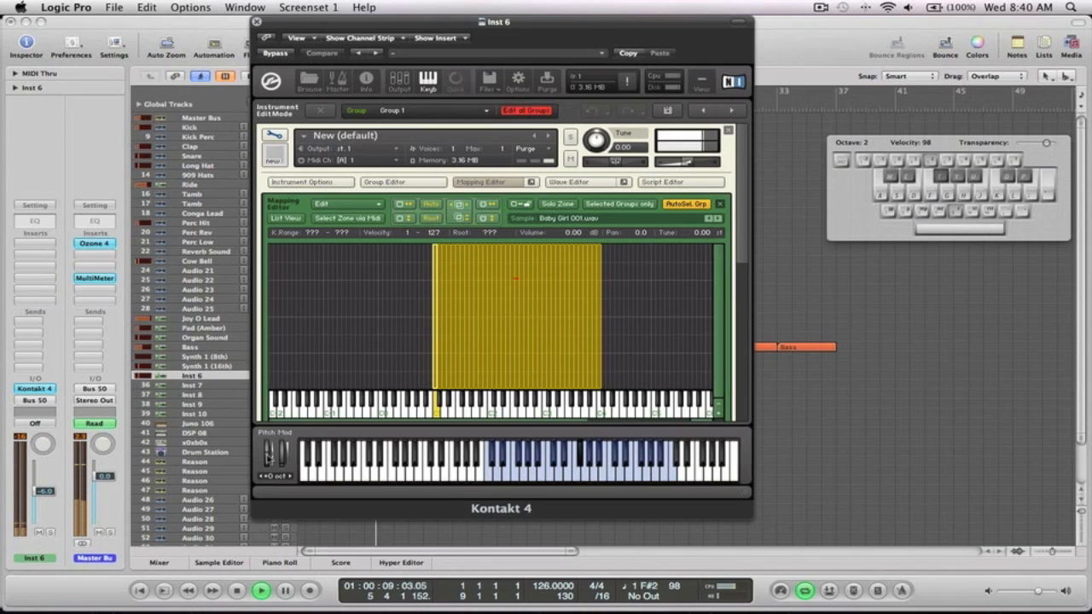
key("space")
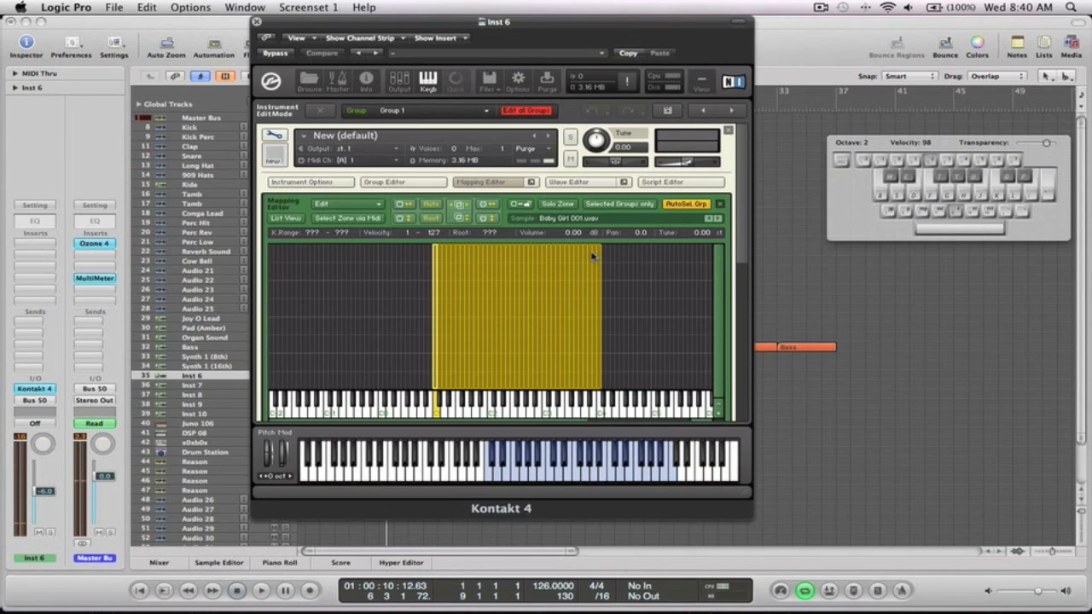
Hide the Caps Lock Keyboard and close the Kontakt instrument's editor and its plug-in window
key("Caps_Lock")
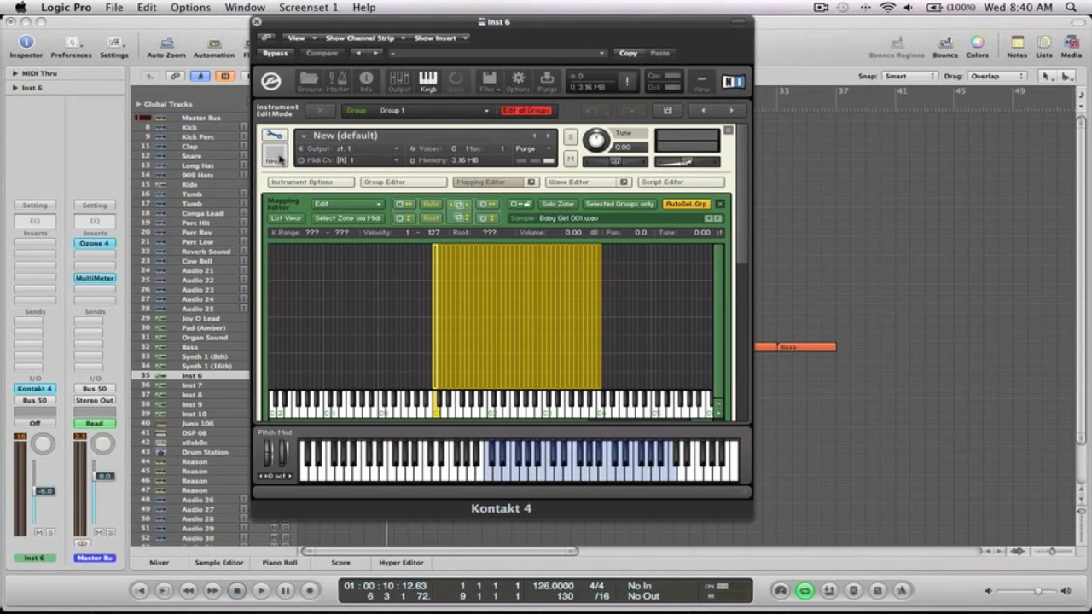
left_click(273, 135)
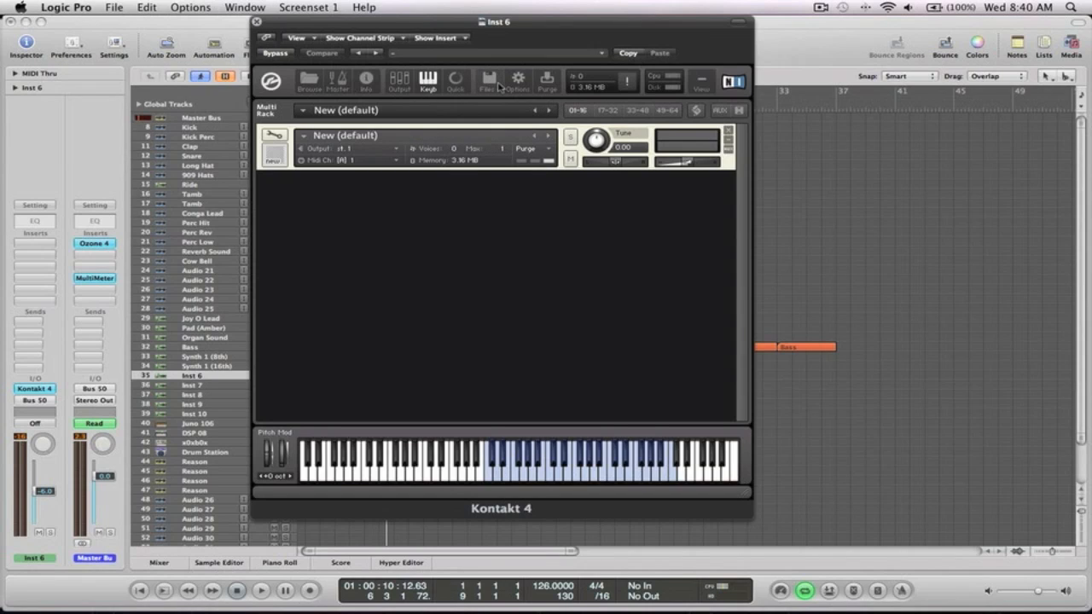
left_click(498, 86)
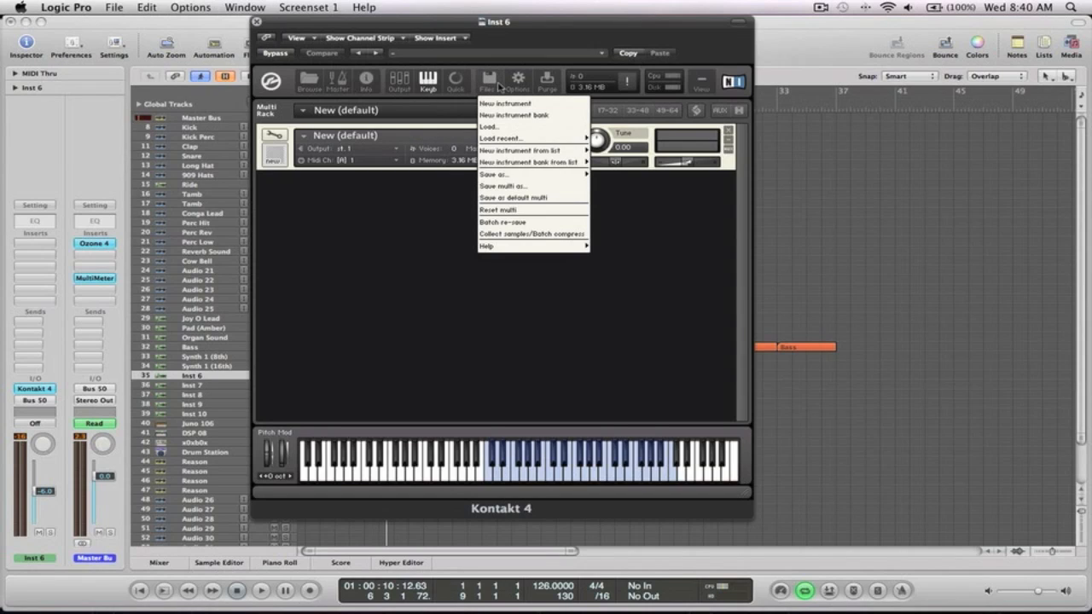
left_click(440, 124)
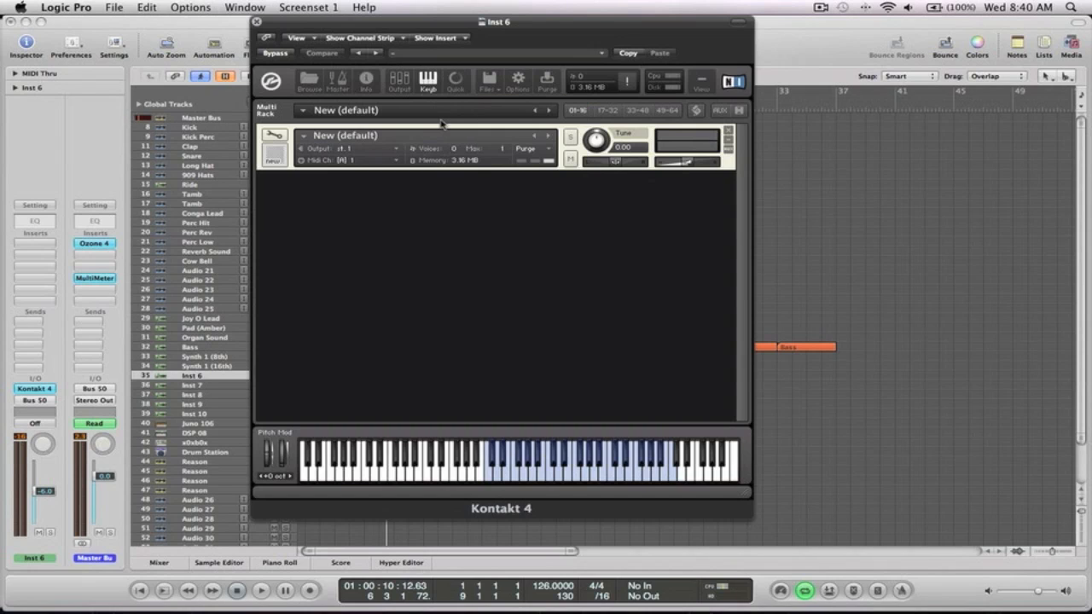
left_click(257, 22)
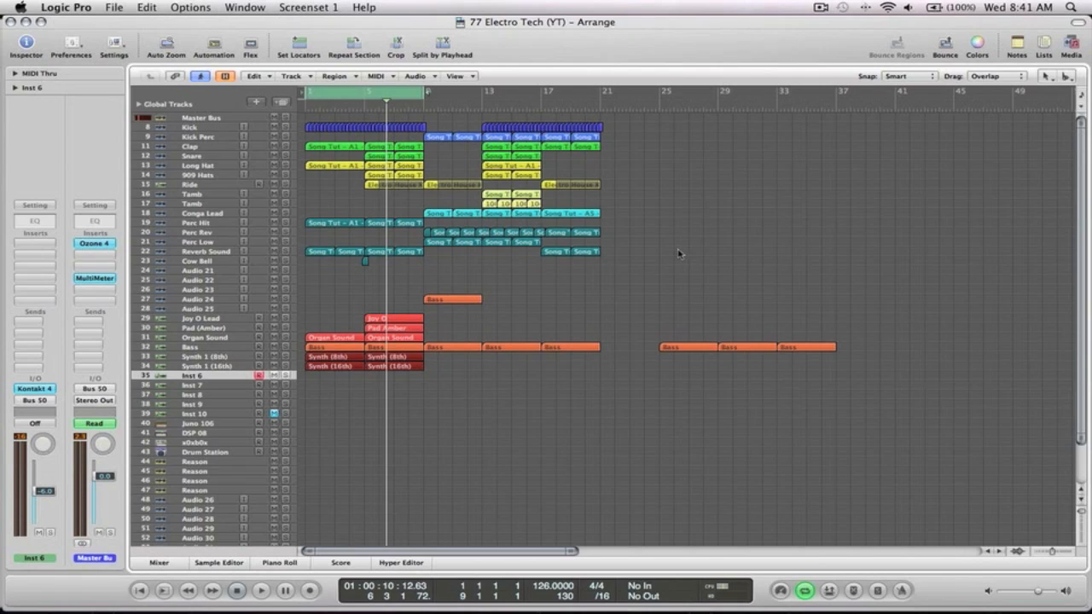
Rename the Inst 6 track as Vocal Cuts
double_click(200, 375)
type("Vocal Cuts")
key("Return")
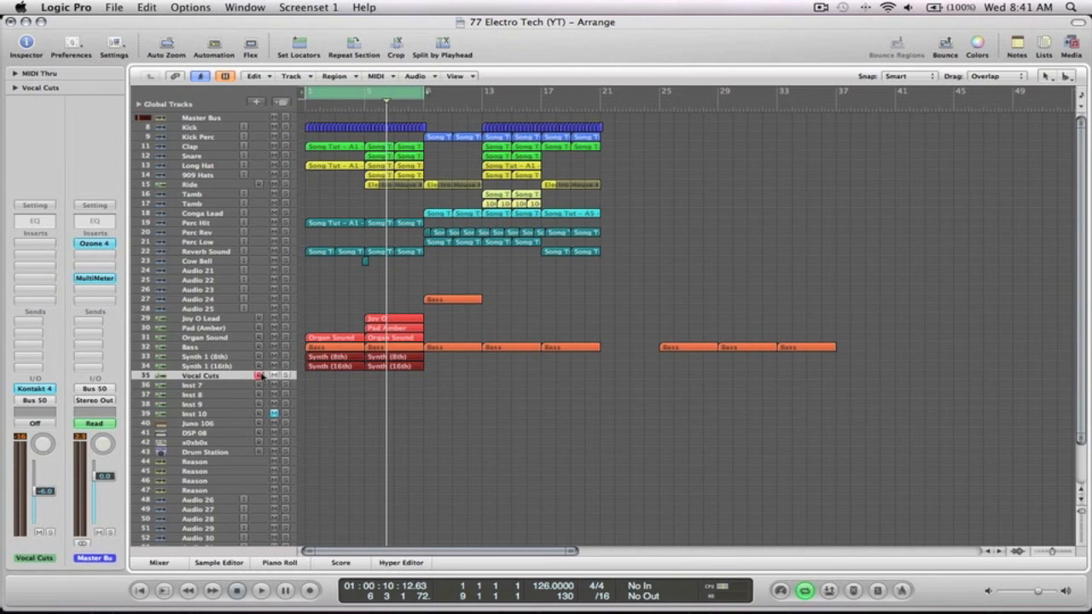
double_click(225, 376)
key("Right")
key("BackSpace")
type("ss")
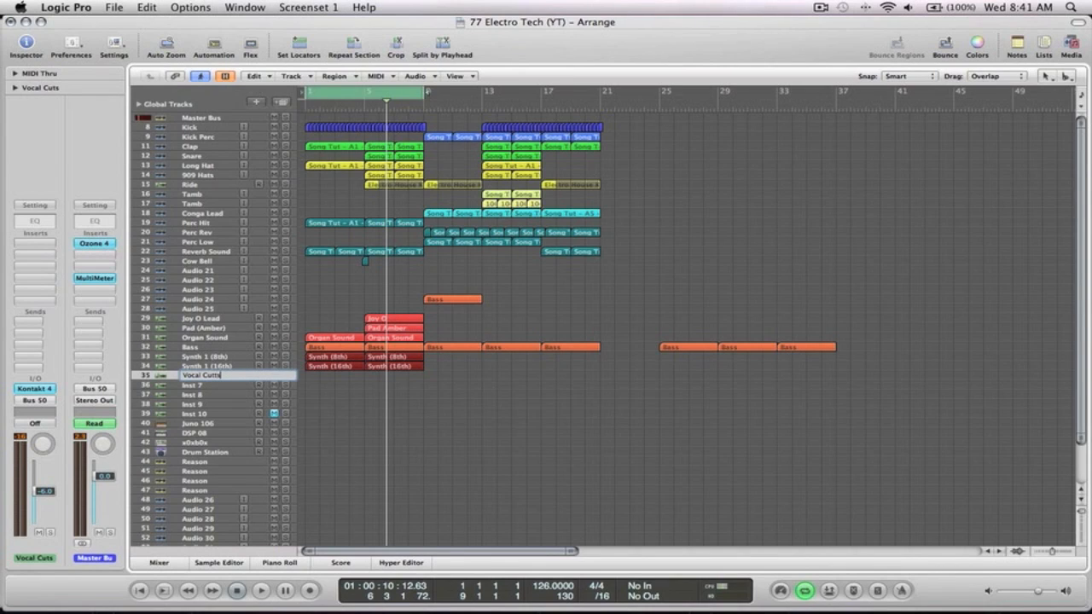
key("BackSpace")
key("BackSpace")
type("s")
key("Return")
Play the arrangement from bar 1 with the Vocal Cuts track selected
key("space")
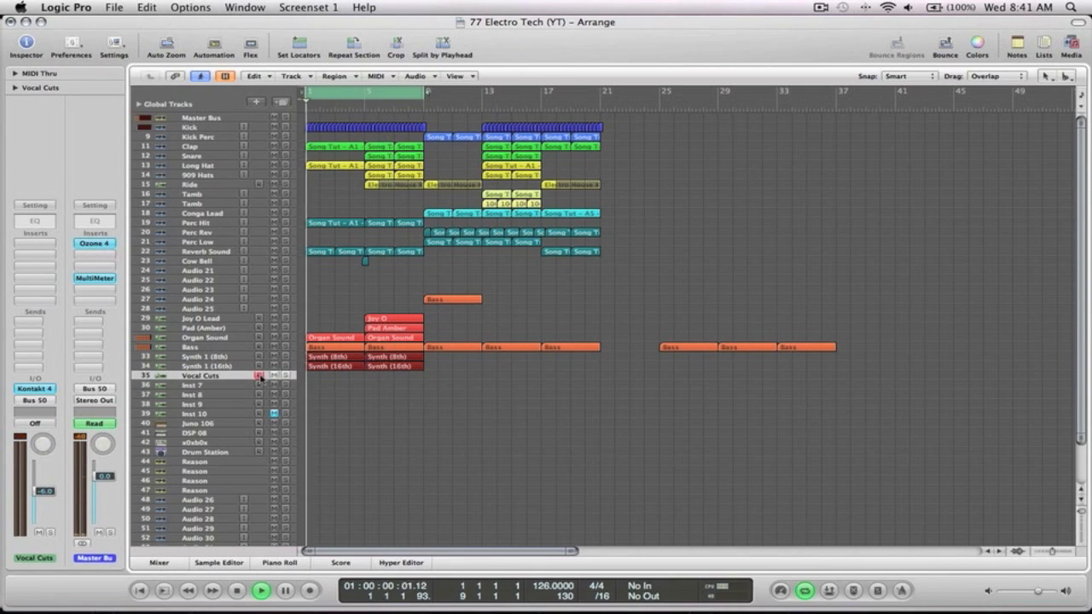